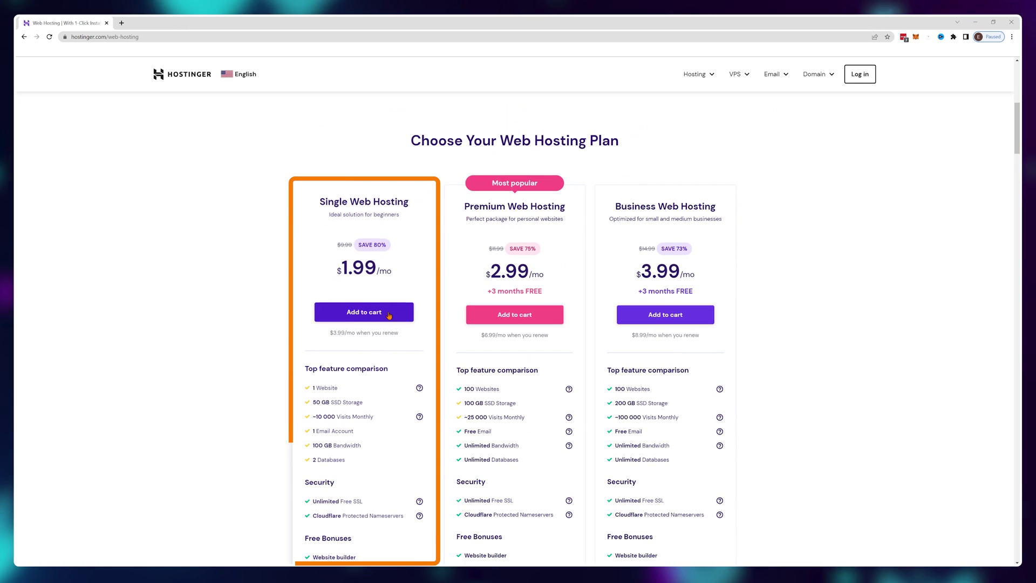
Step: Add the Single Web Hosting plan to the cart and apply coupon EMITREVIEWS for an $85.97 total
left_click(389, 311)
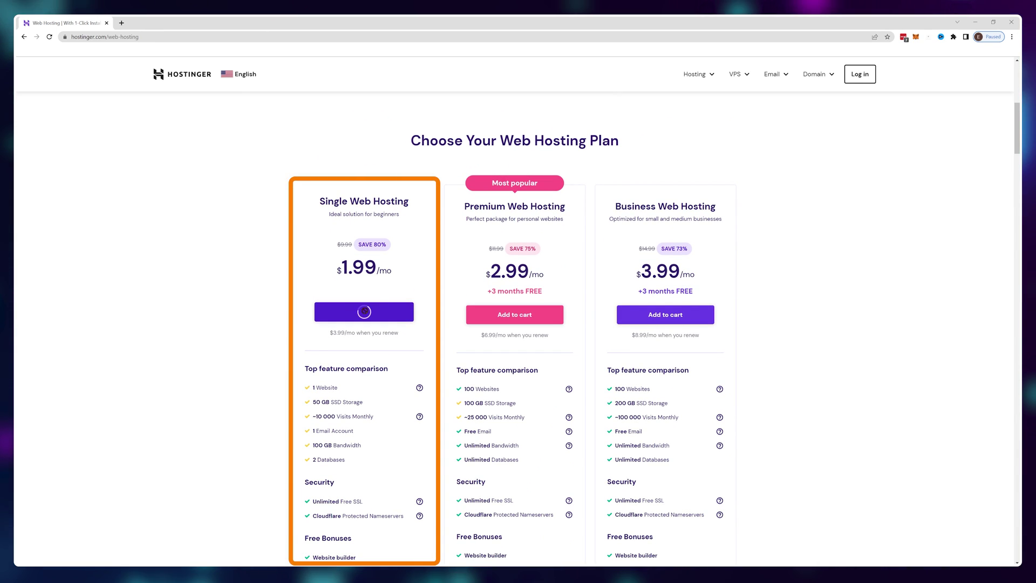
scroll(529, 306, "down", 5)
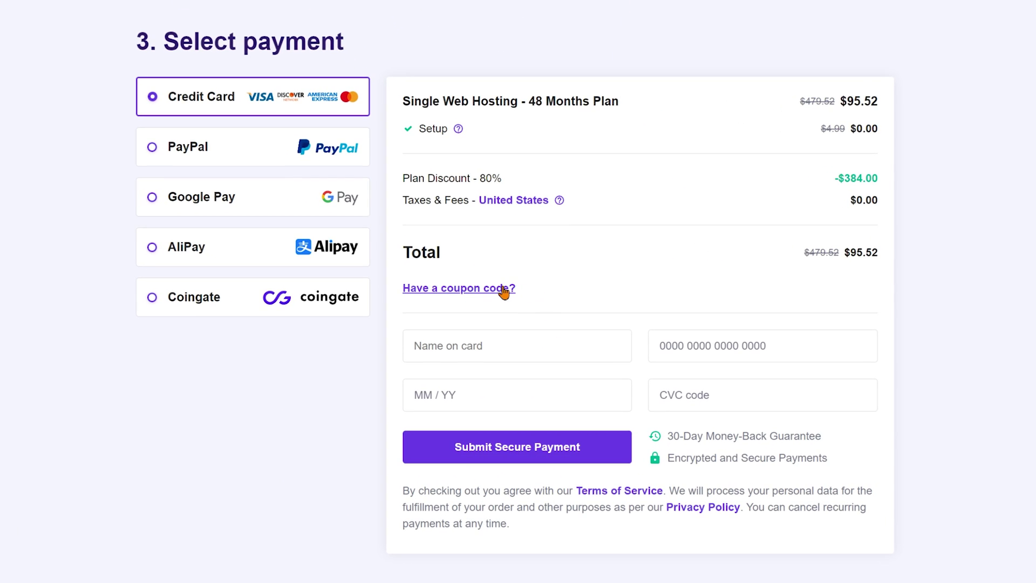
left_click(504, 302)
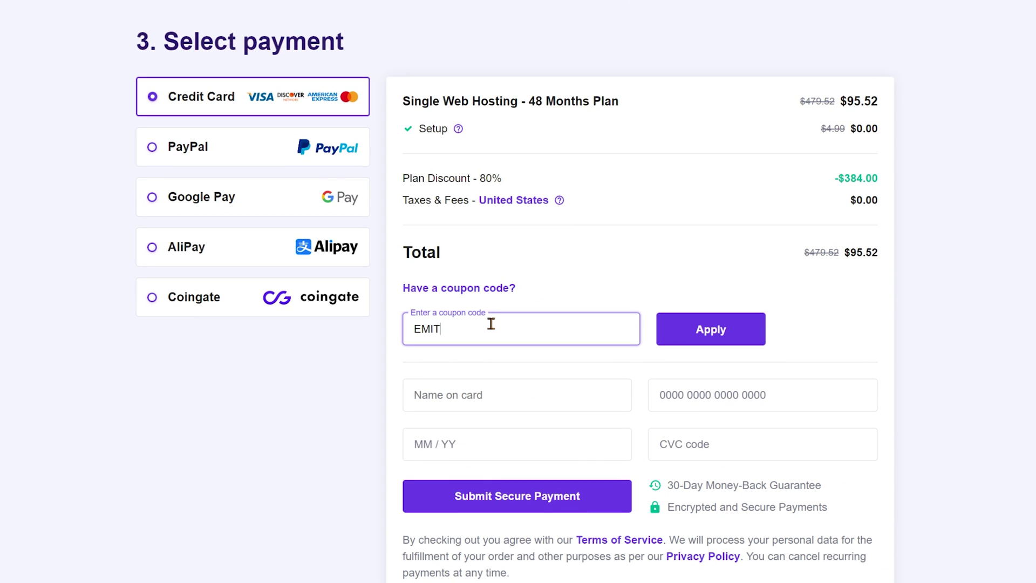
type("EMITREVIEWS")
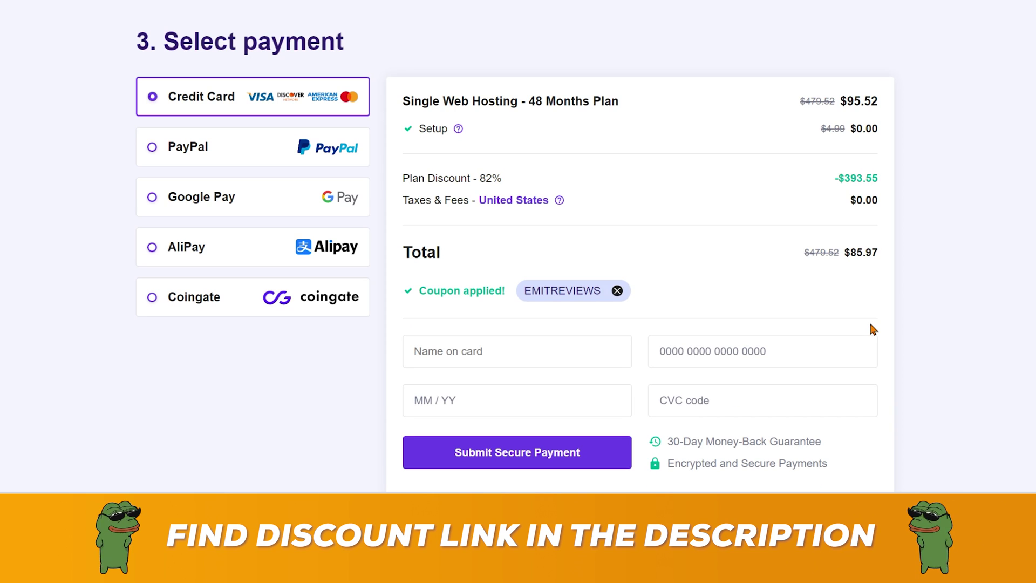
scroll(869, 321, "up", 1)
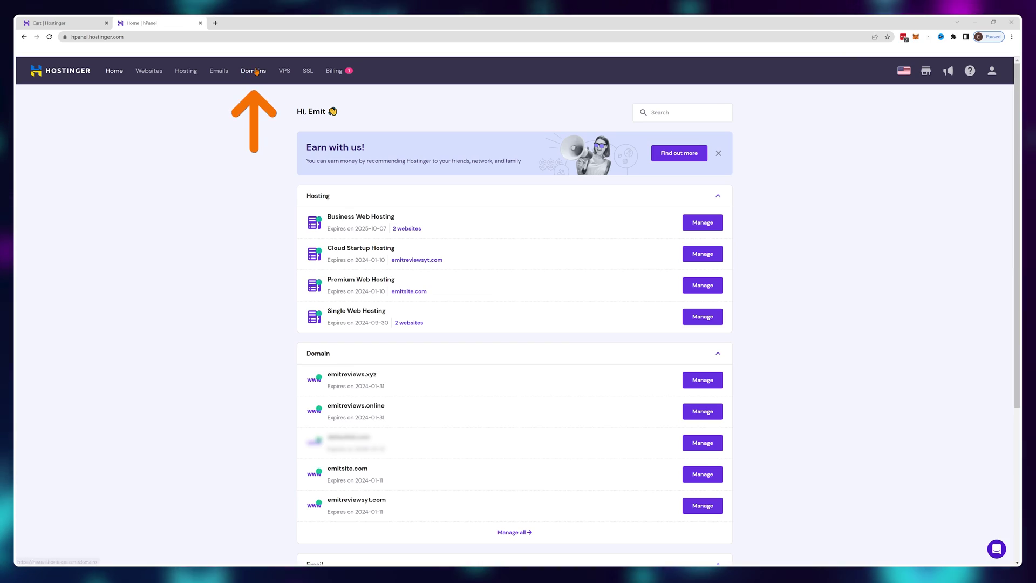
Step: Search for the new domain name 'emitreviews' to check its availability
left_click(254, 72)
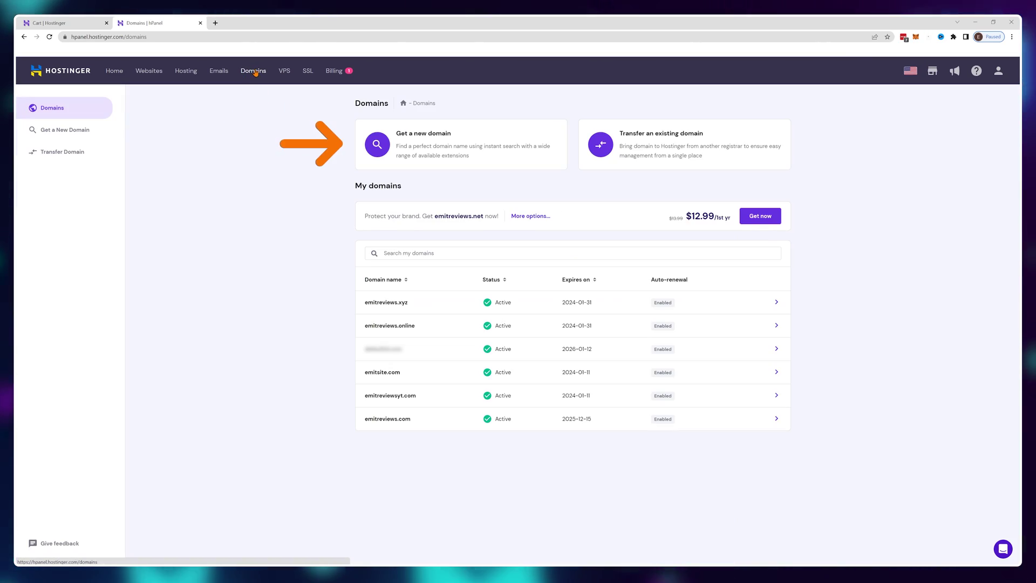
left_click(455, 146)
left_click(561, 315)
type("emitreviewsvideos")
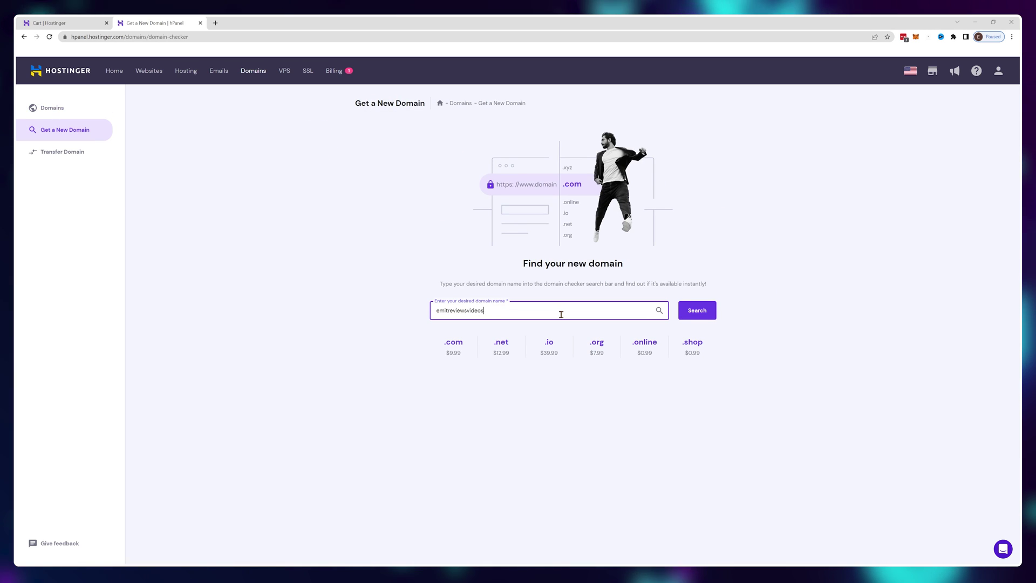
key("Return")
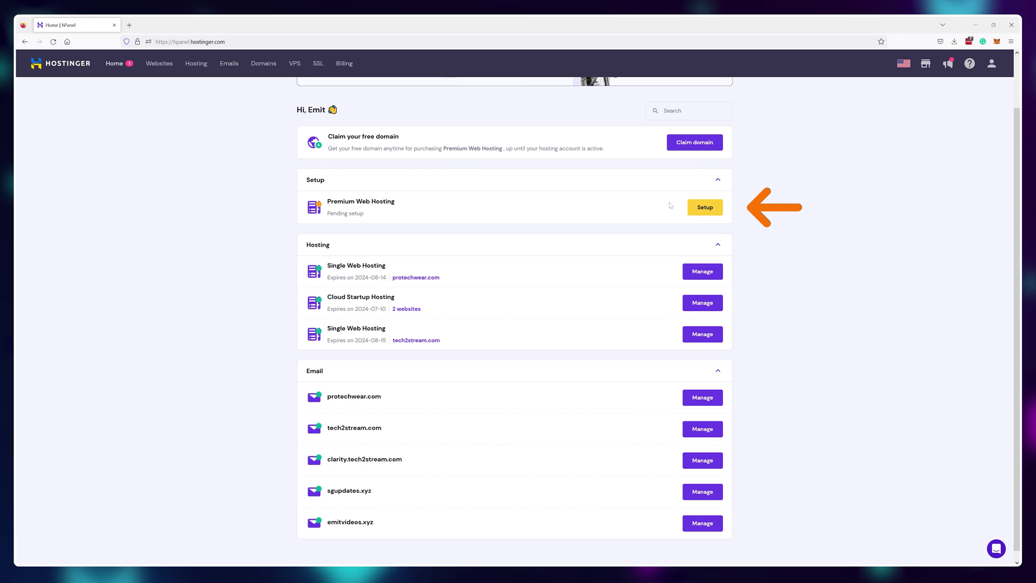
Step: Start setting up the pending Premium Web Hosting plan, skipping the who-is-it-for survey
left_click(699, 214)
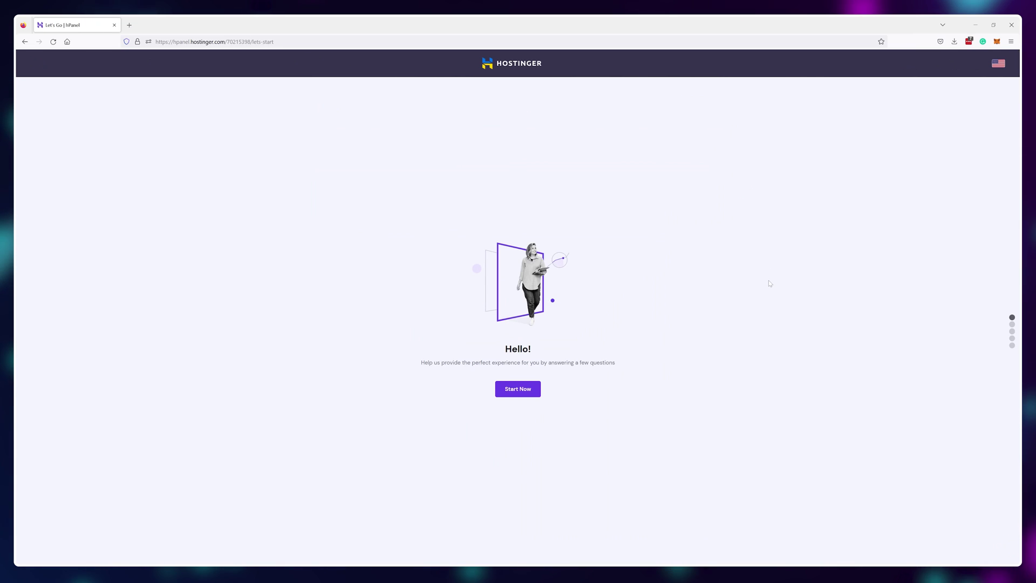
left_click(523, 396)
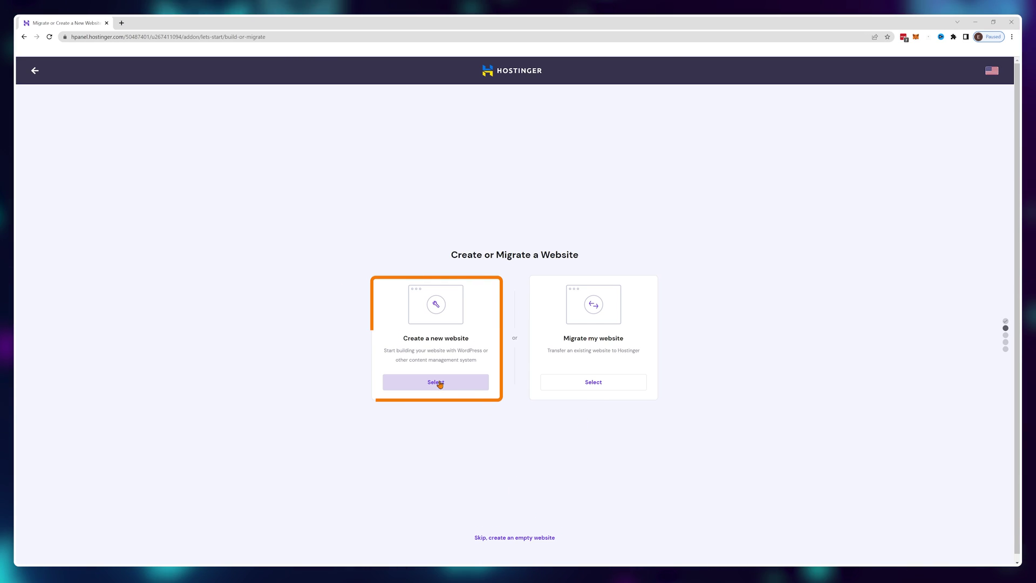
left_click(436, 382)
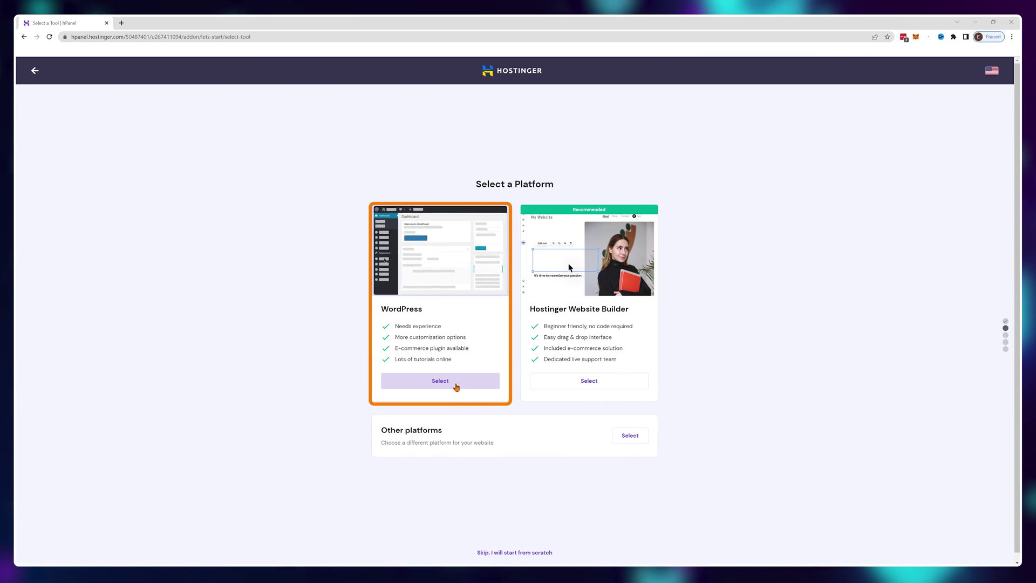
Step: Choose WordPress, confirm the admin login details, and skip extra plugins and the template
left_click(456, 386)
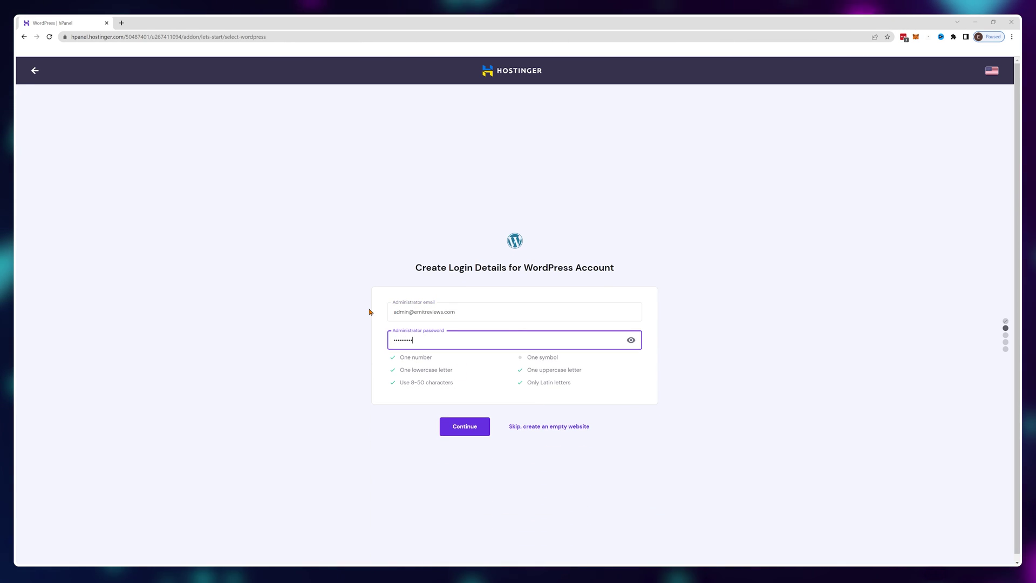
left_click(468, 431)
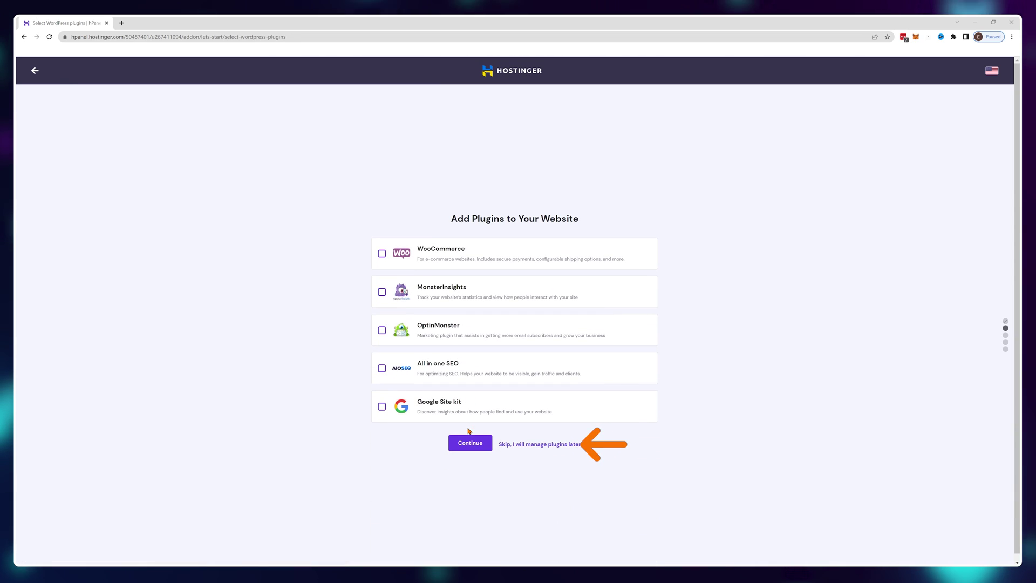
left_click(546, 445)
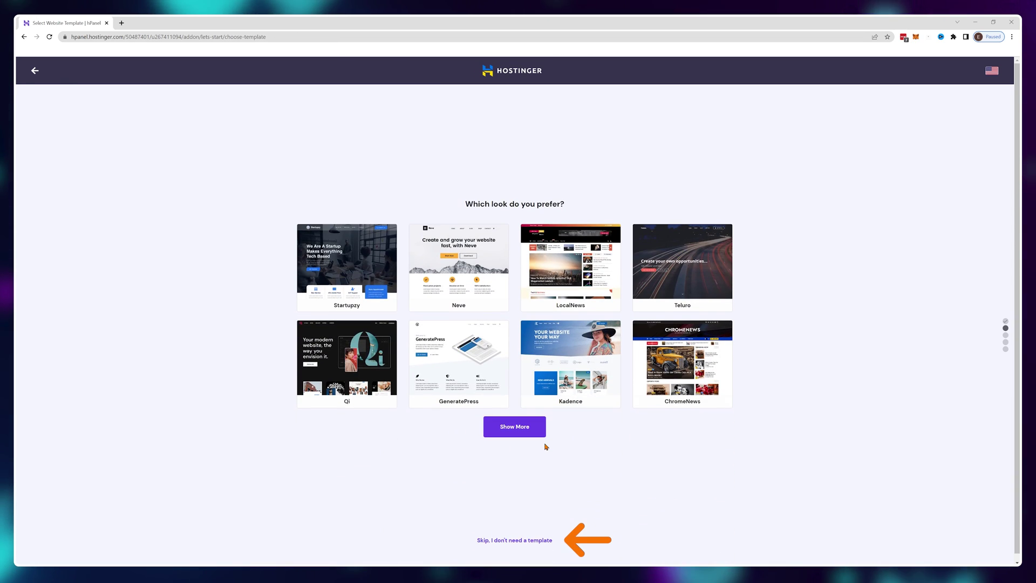
left_click(537, 541)
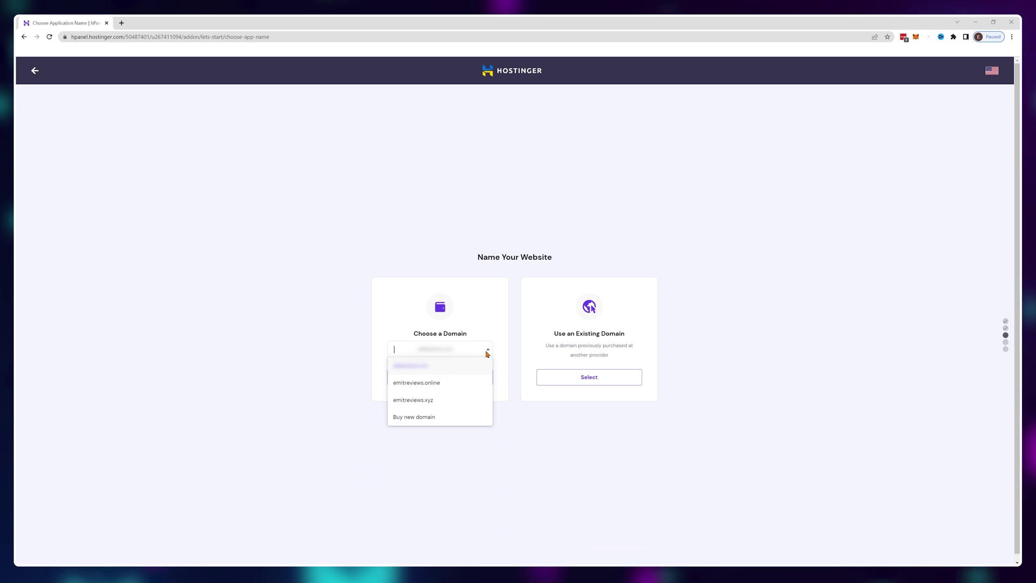
Step: Use emitreviews.online as the site's domain and open its control panel once setup finishes
left_click(460, 383)
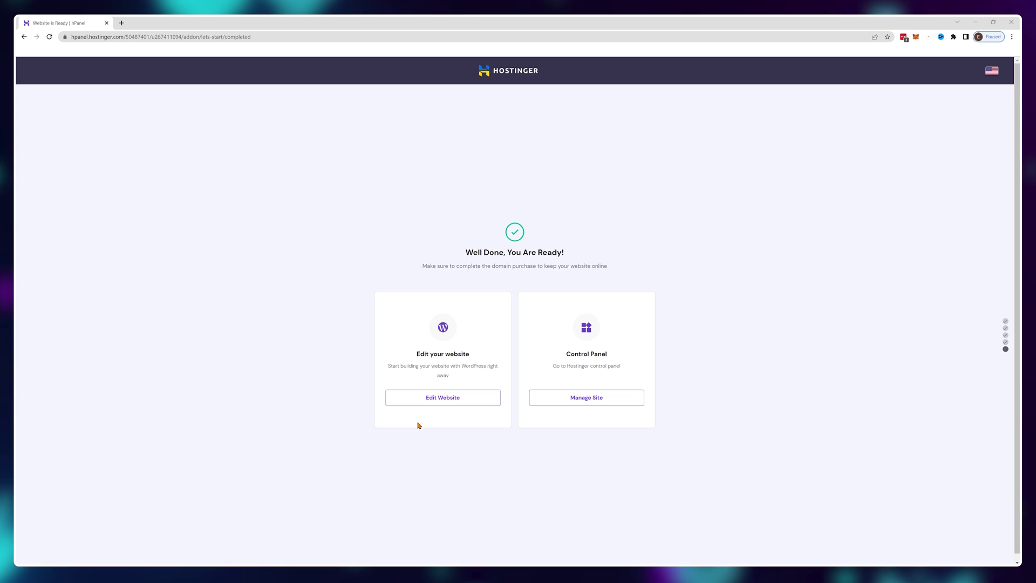
left_click(609, 398)
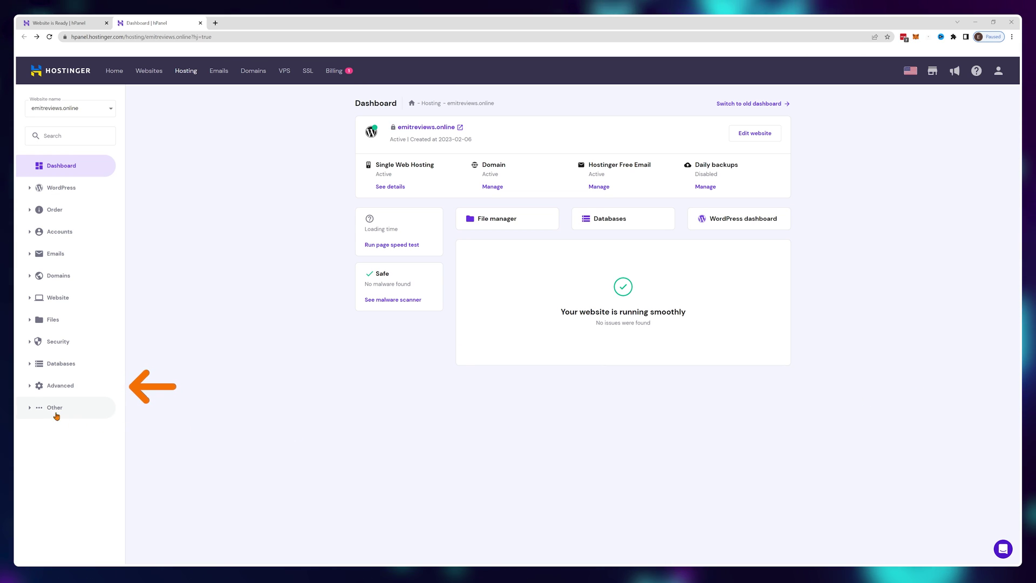
Step: Confirm PHP 8.1 in PHP Configuration and the active lifetime SSL, then return to Dashboard
left_click(33, 390)
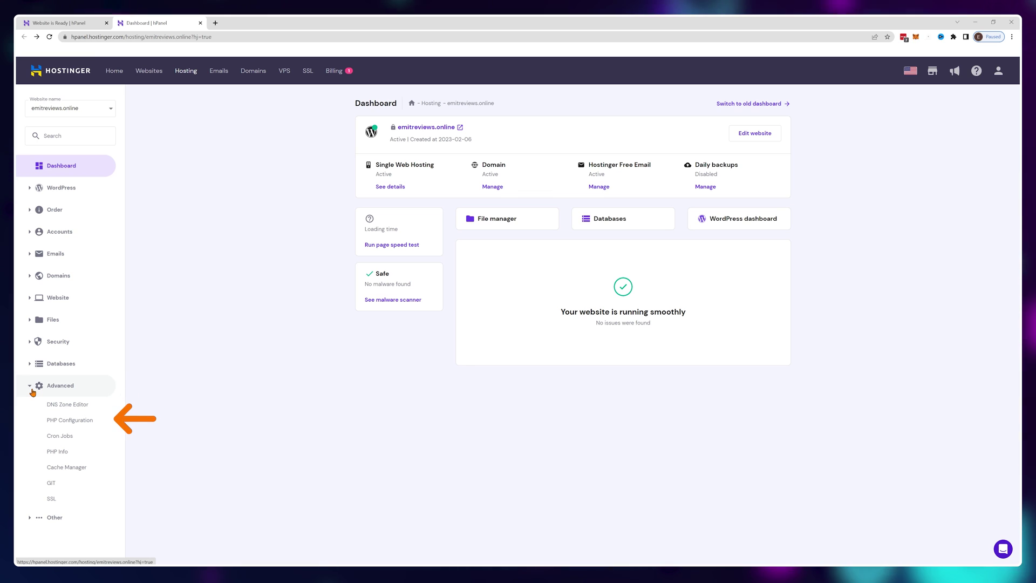
left_click(98, 424)
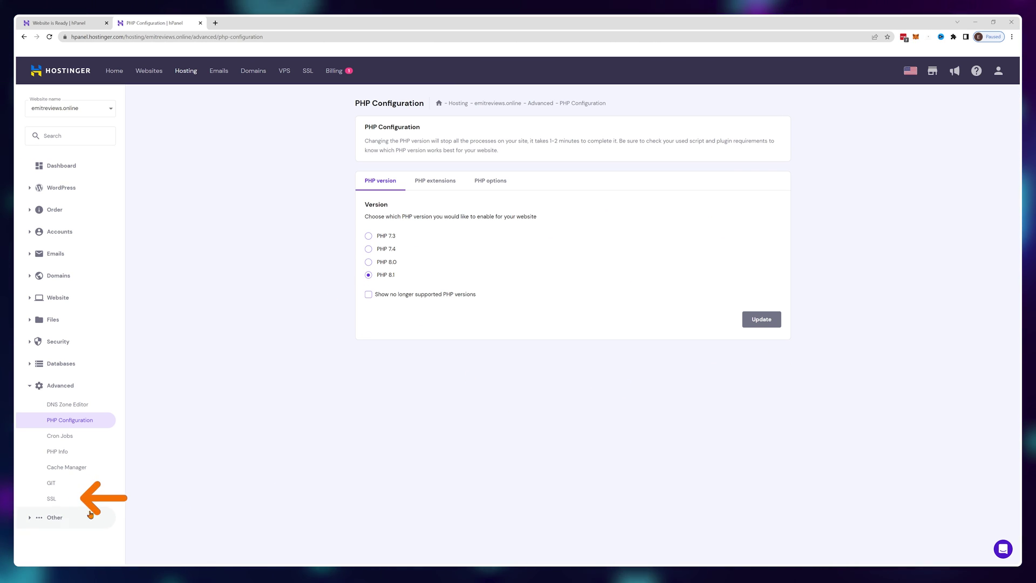
left_click(60, 502)
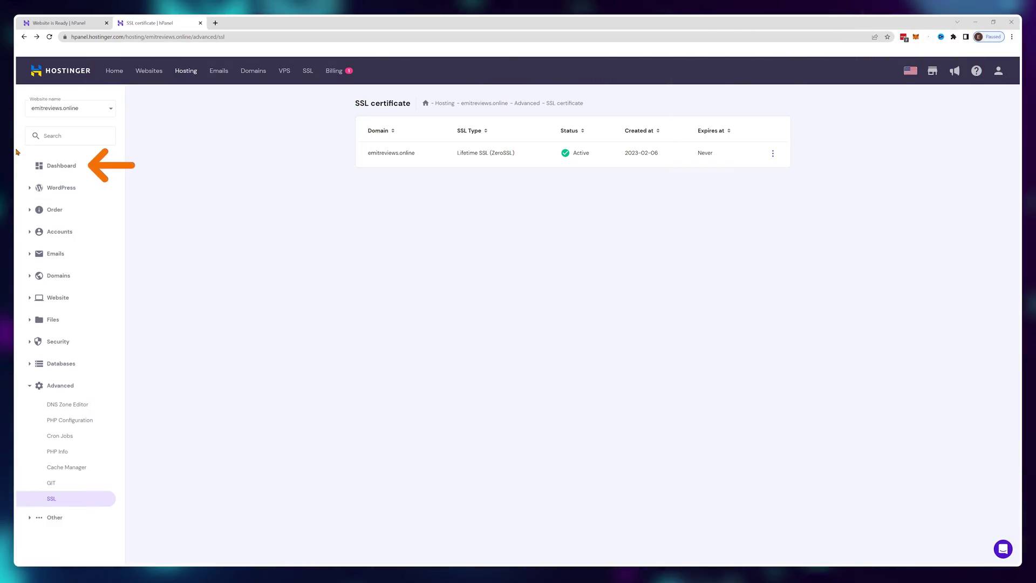
left_click(66, 165)
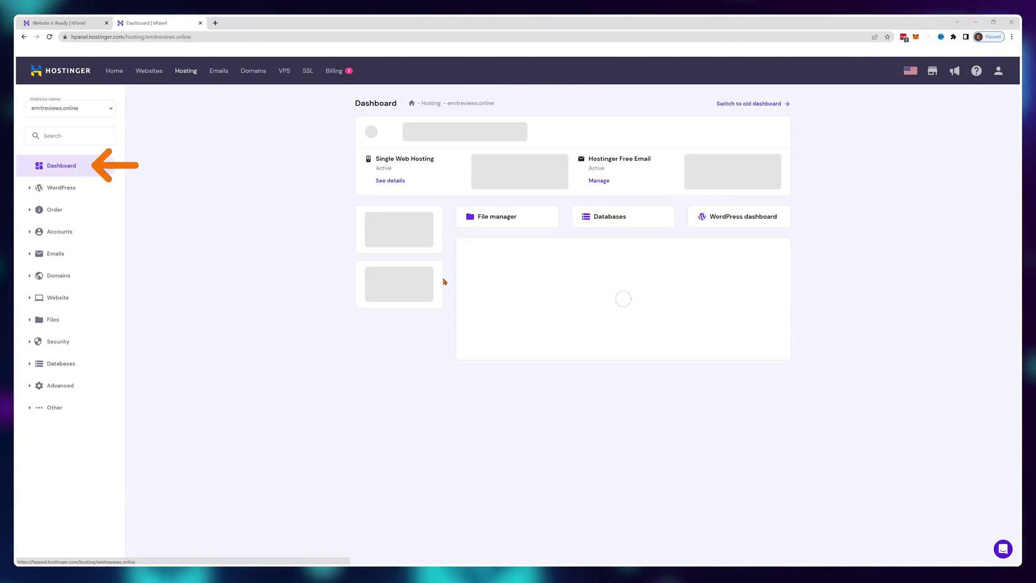
Step: Create a free-plan email account on emitreviews.online with a mailbox name and password
left_click(600, 188)
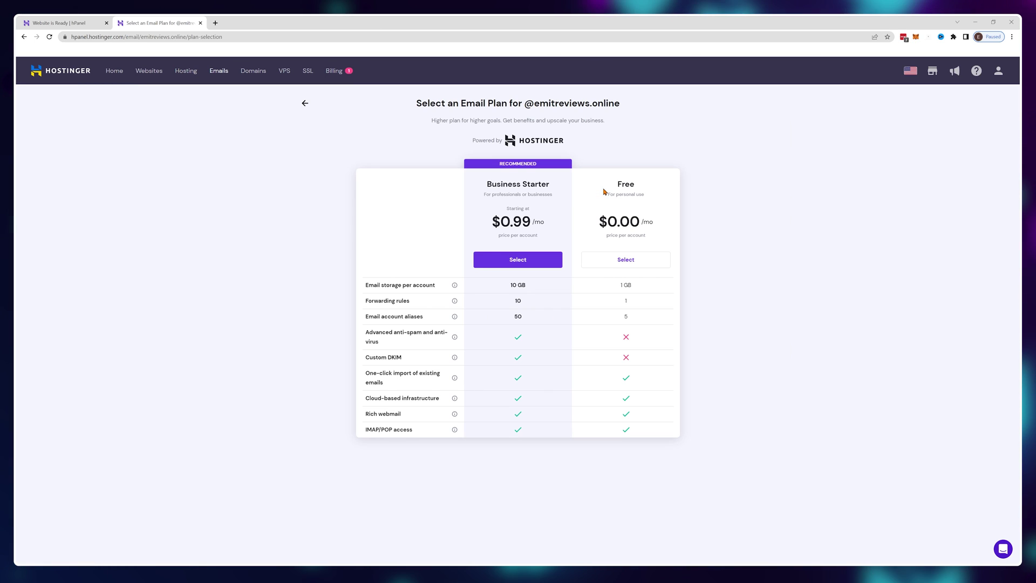
left_click(650, 264)
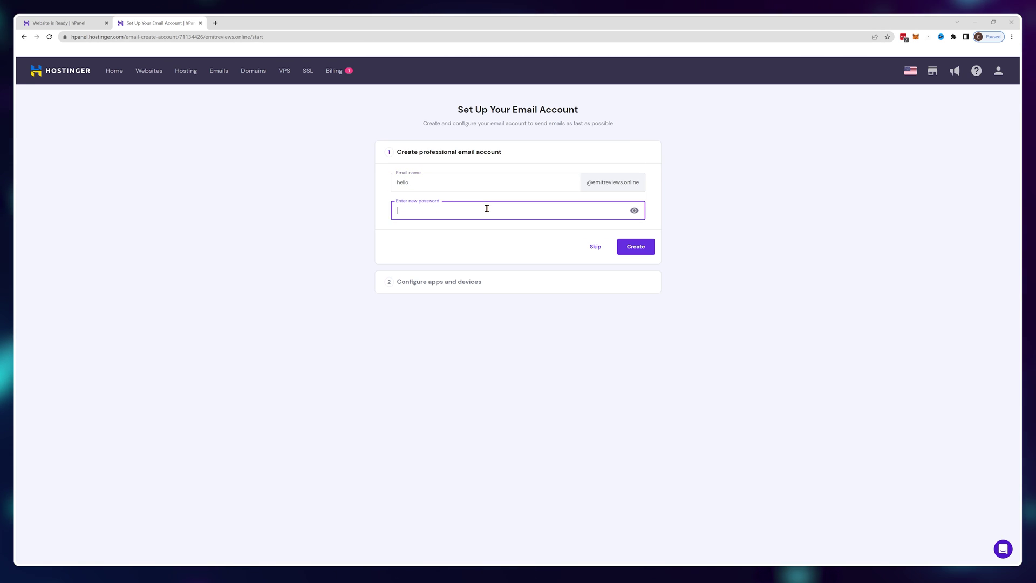
type("H")
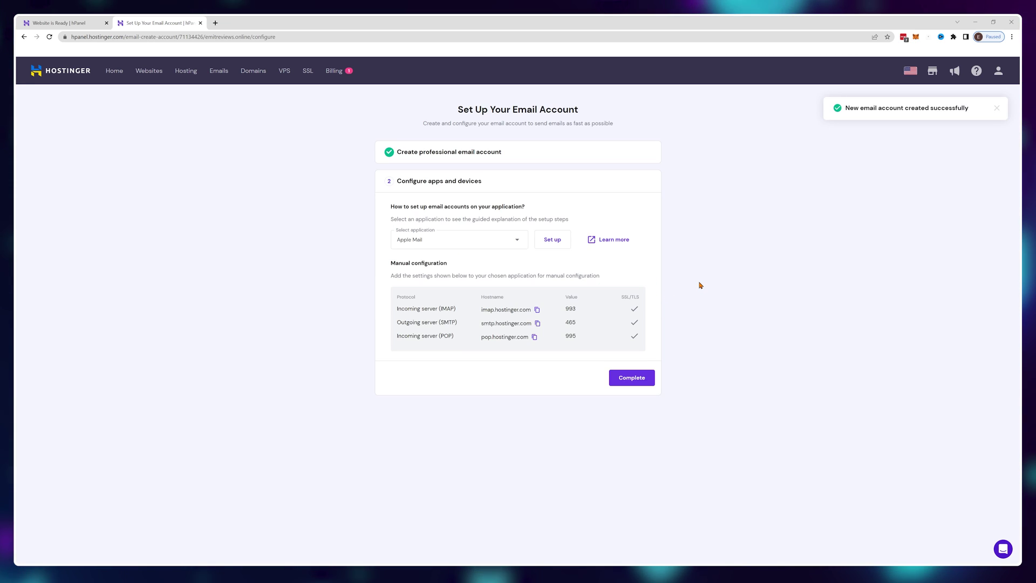
left_click(644, 385)
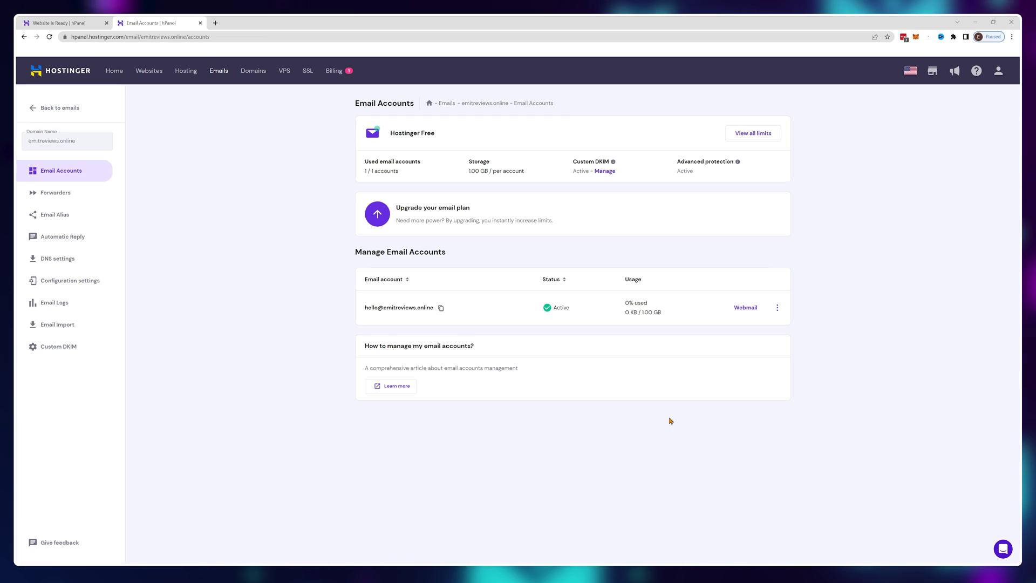
Step: Log in to the new mailbox in webmail and view the 'New email box, who dis?' message
left_click(742, 314)
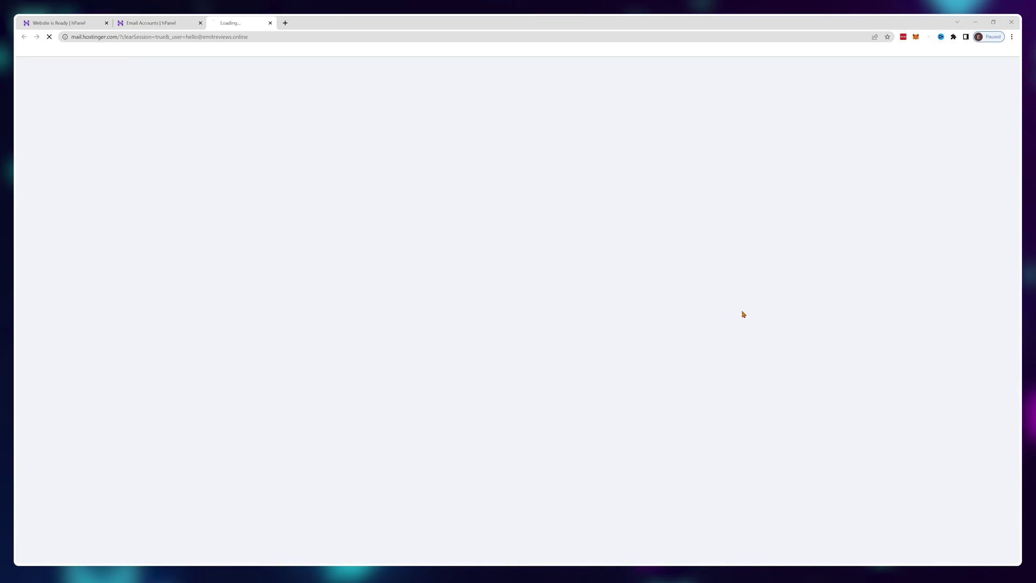
left_click(902, 360)
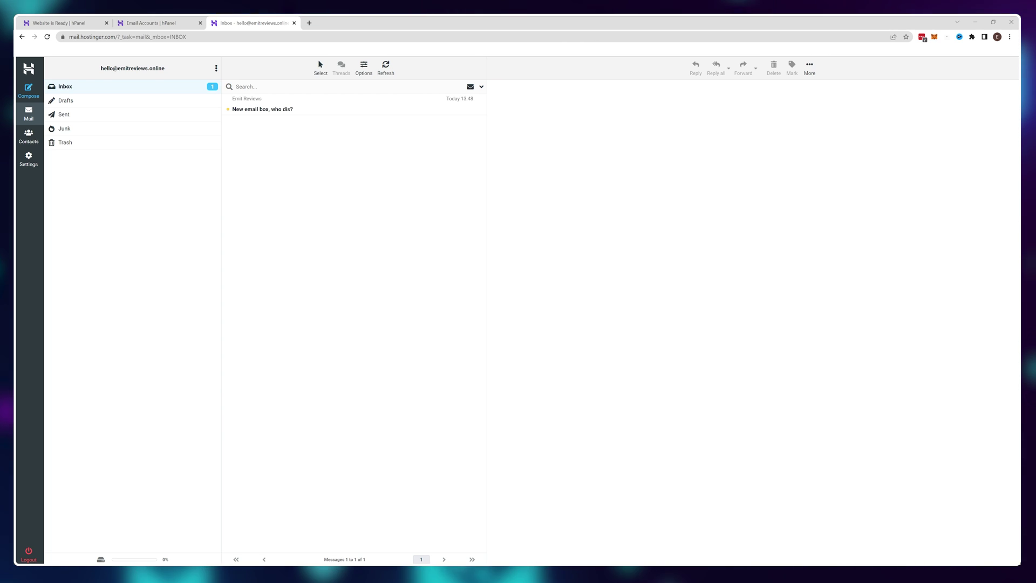
left_click(290, 109)
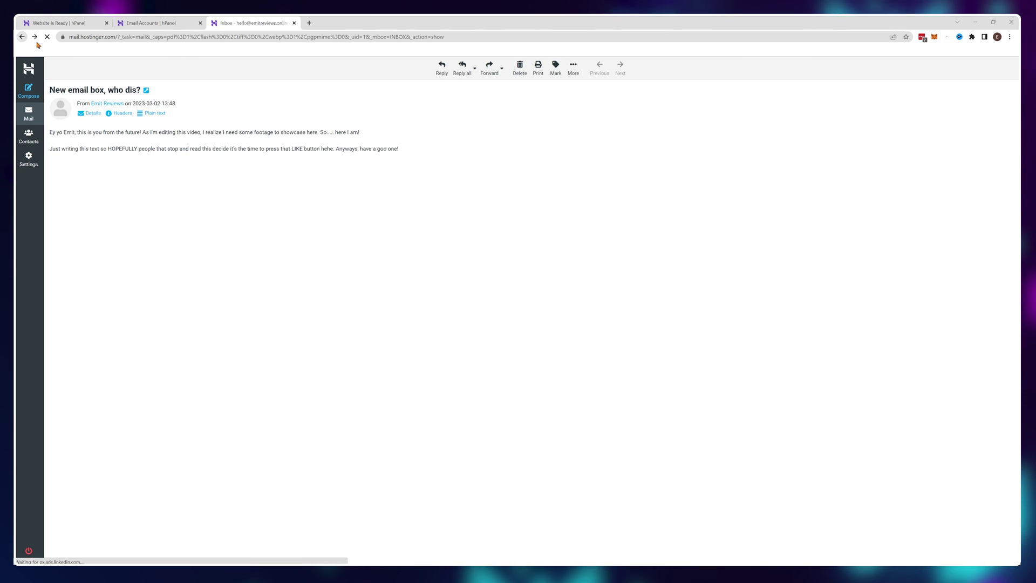
key("alt+Left")
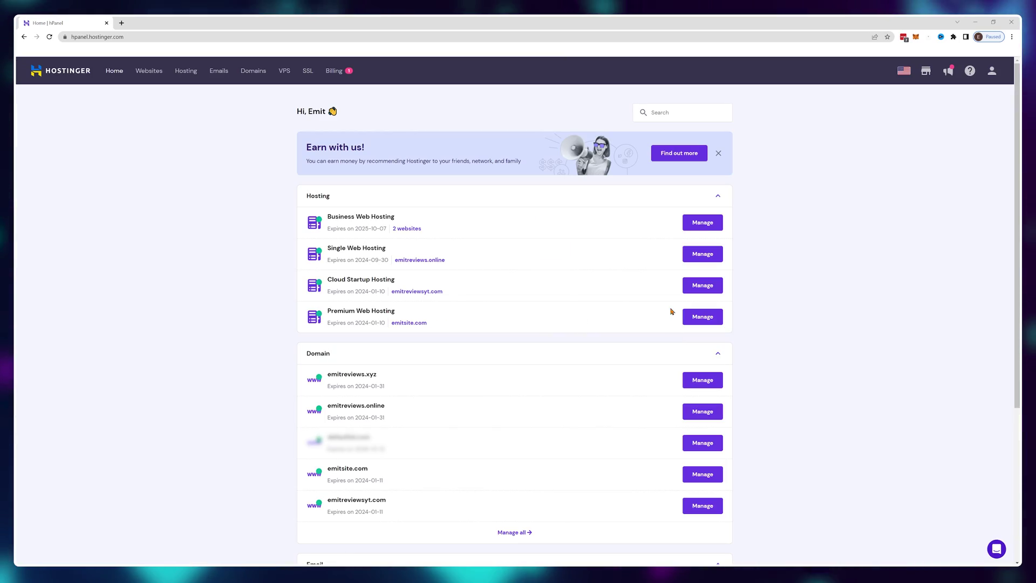
Step: Reopen the domain's webmail from the Single Web Hosting email accounts using the saved password
left_click(698, 259)
left_click(599, 187)
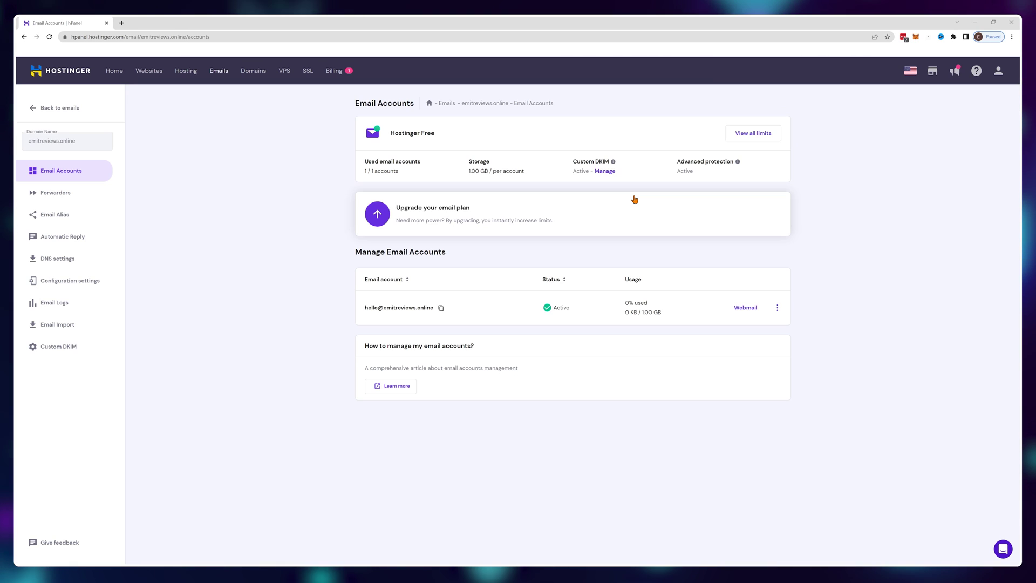
left_click(742, 310)
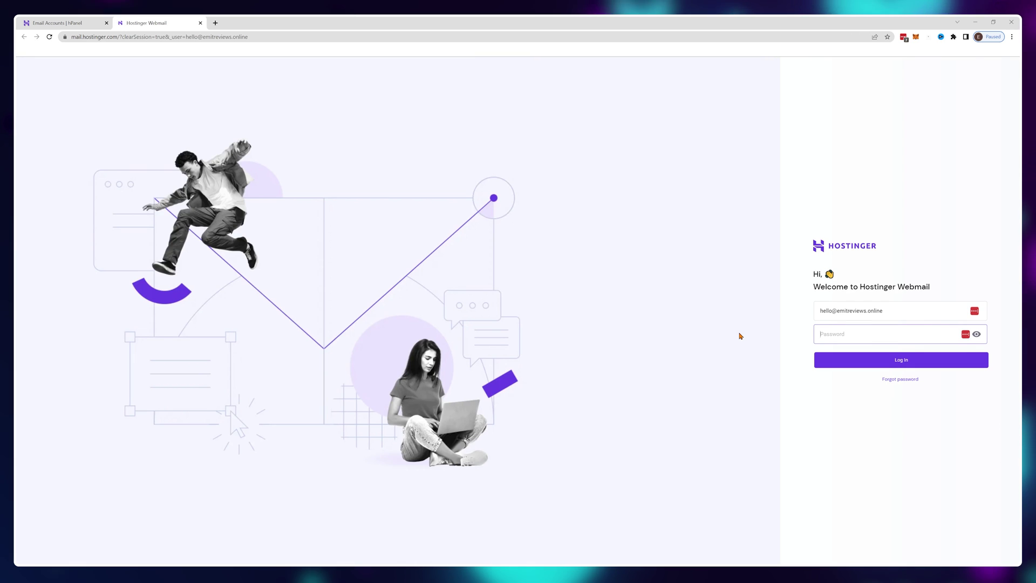
left_click(835, 339)
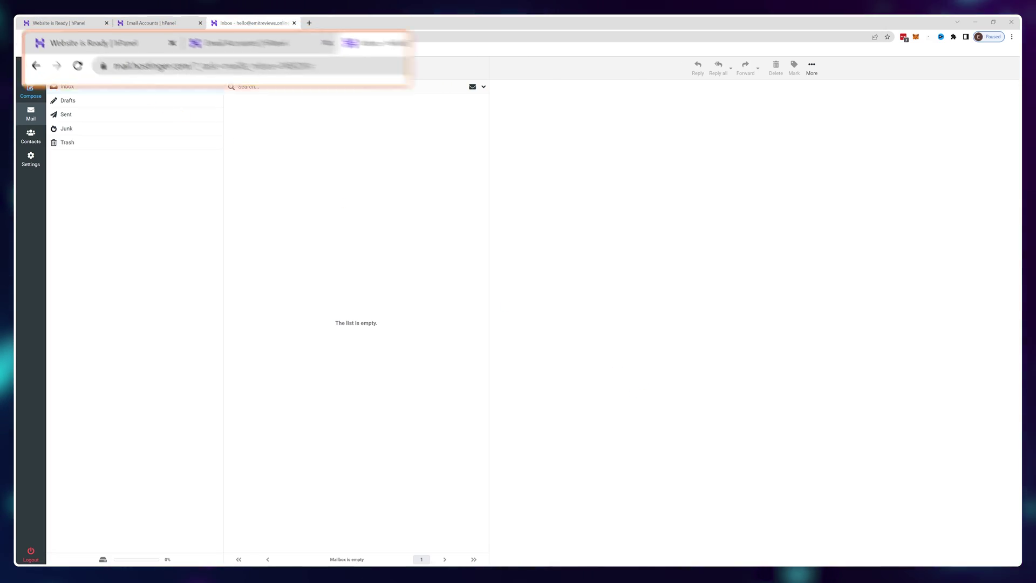
Step: Copy the webmail site address and go back to the Email Accounts page
left_click_drag(118, 37, 91, 38)
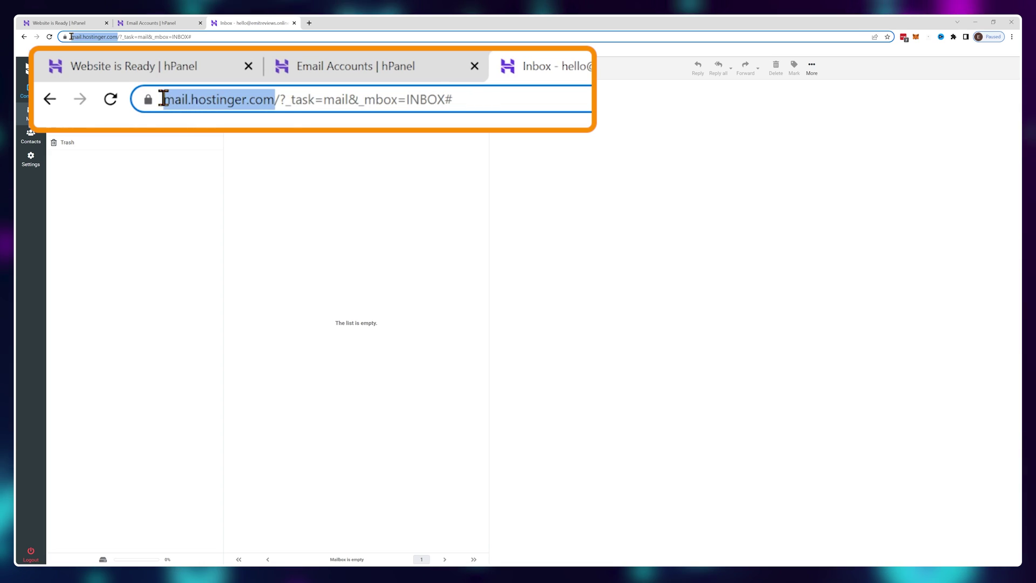
right_click(109, 38)
left_click(130, 81)
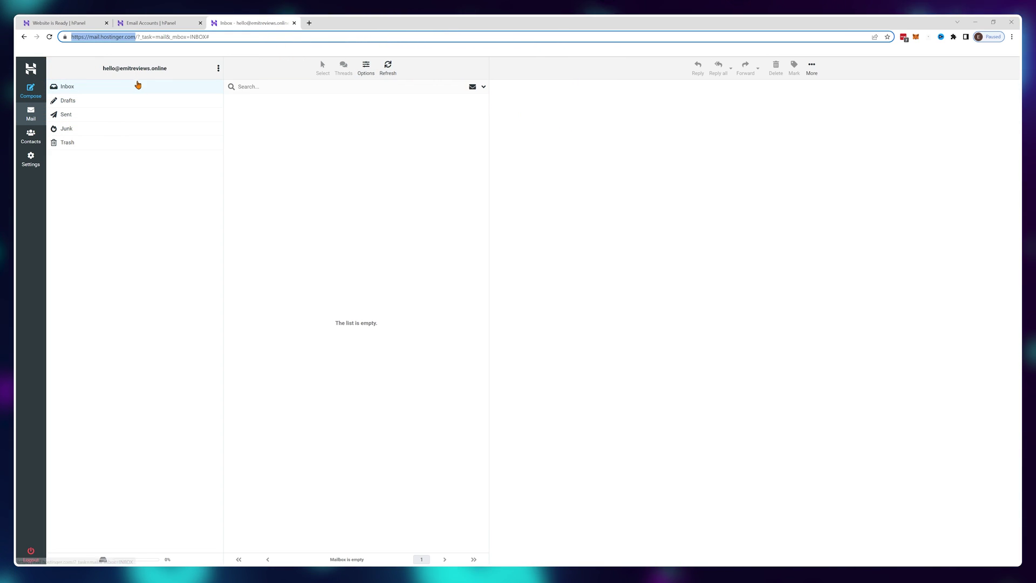
key("ctrl+shift+Tab")
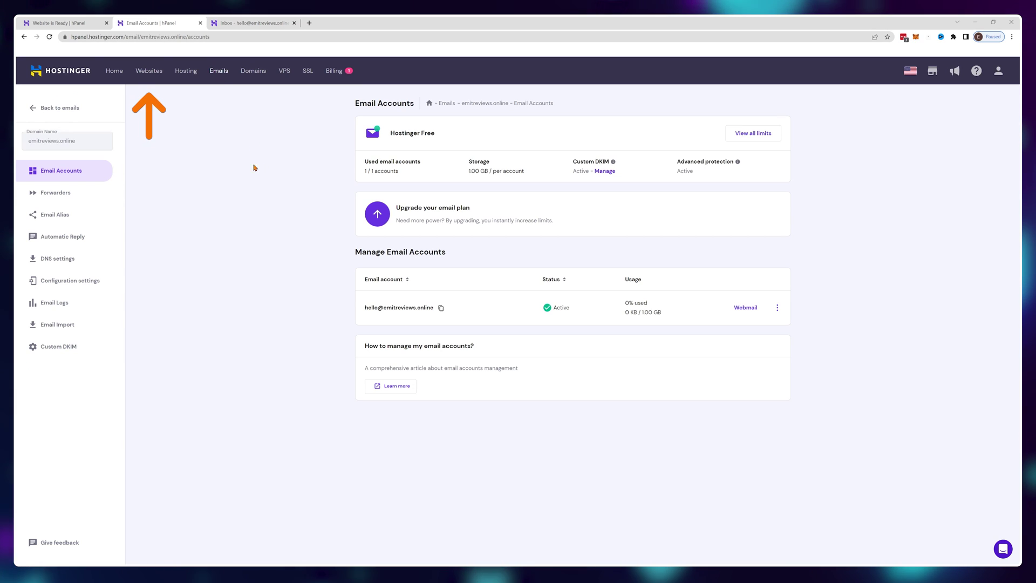
Step: Create the 'mail' subdomain for emitreviews.online under Domains > Subdomains
left_click(152, 73)
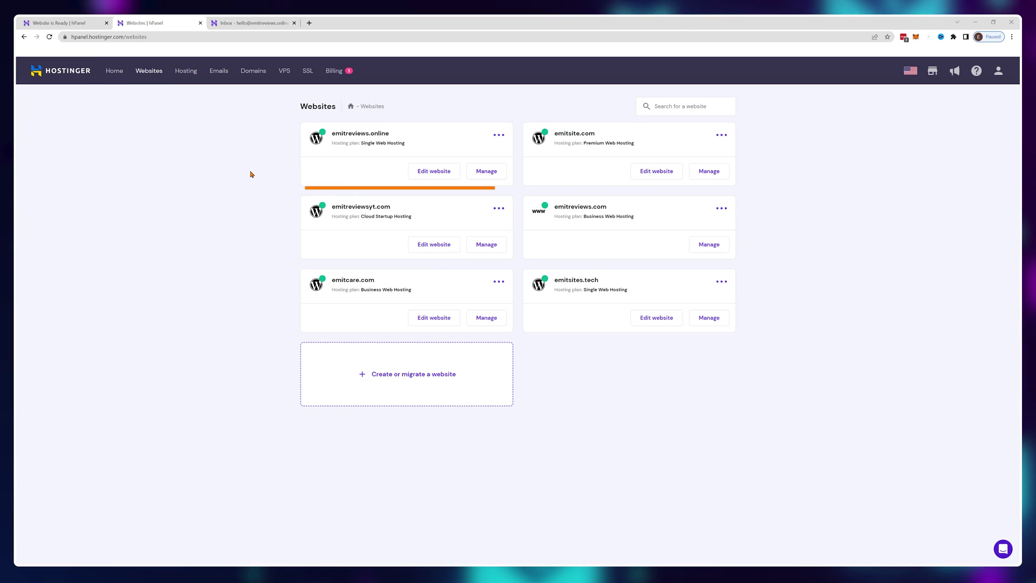
left_click(486, 172)
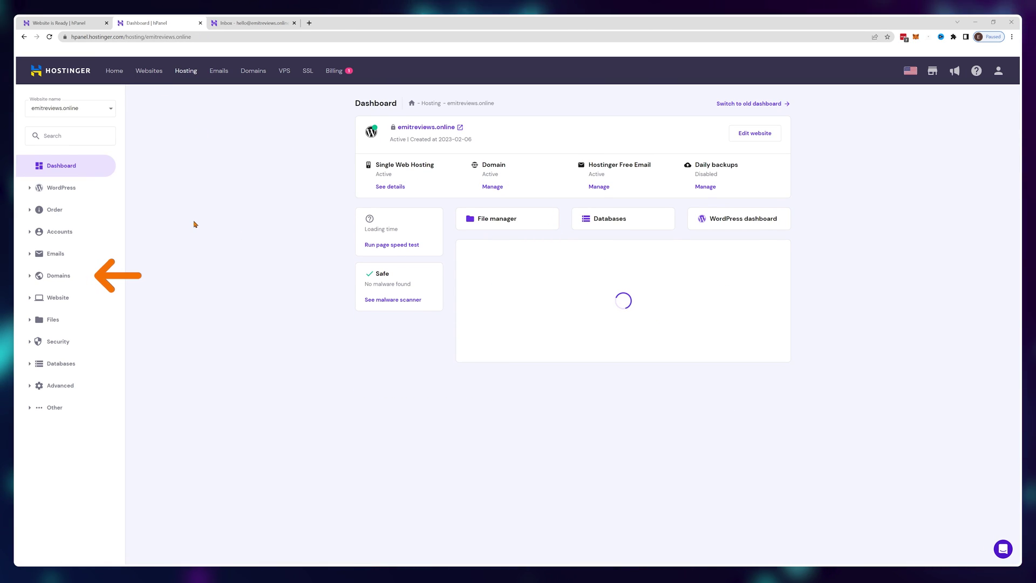
left_click(28, 276)
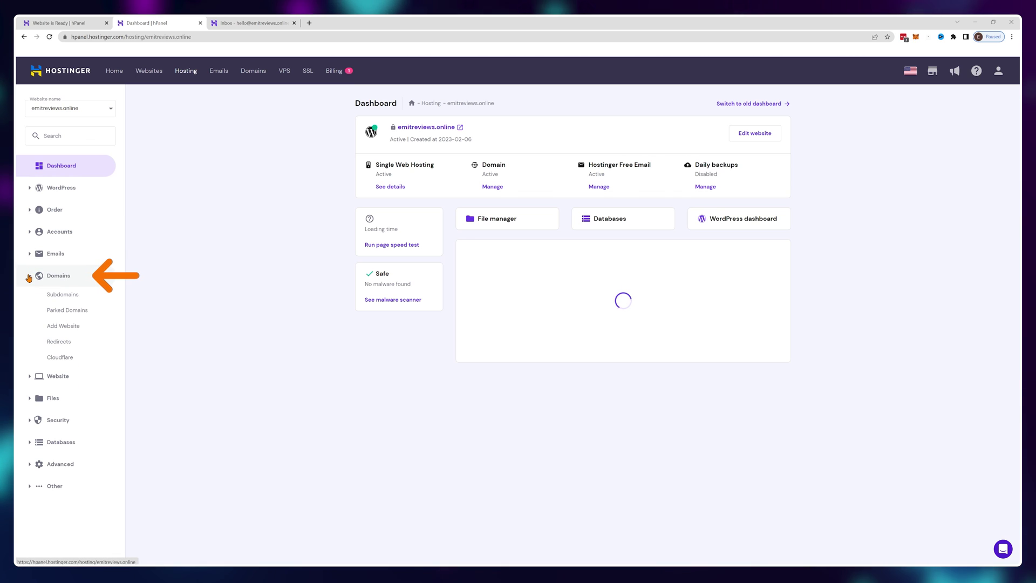
left_click(70, 297)
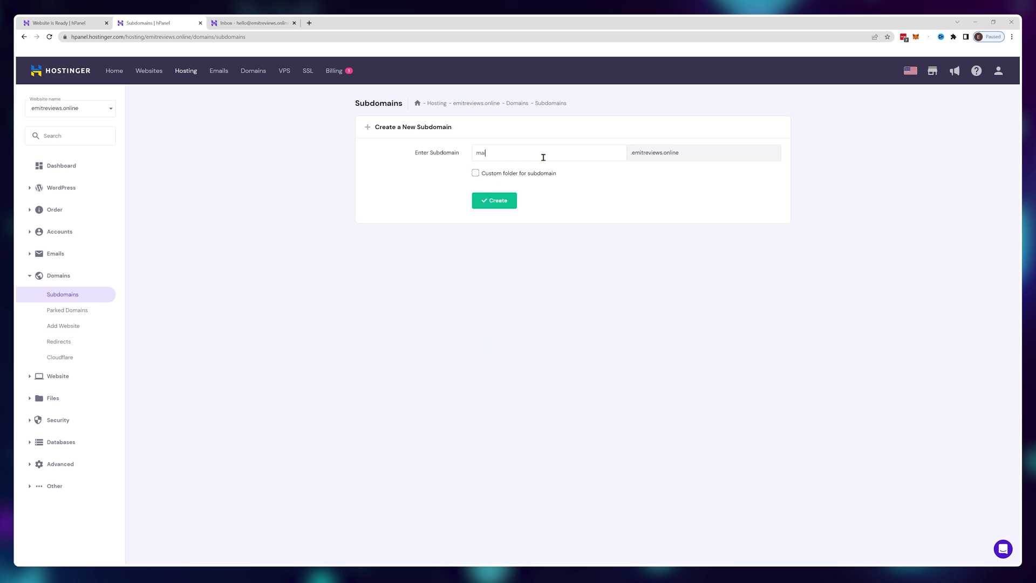
type("il")
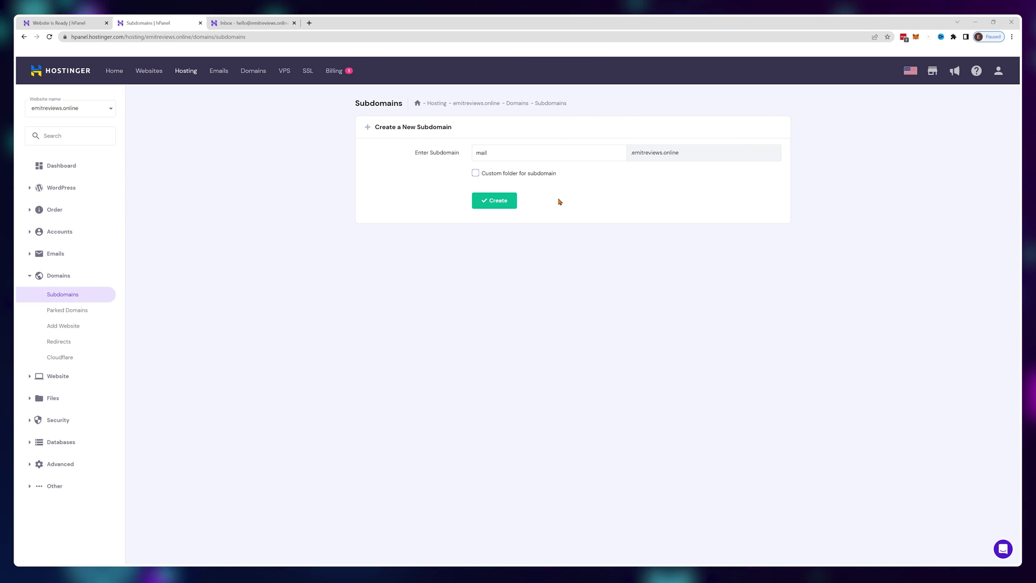
left_click(505, 203)
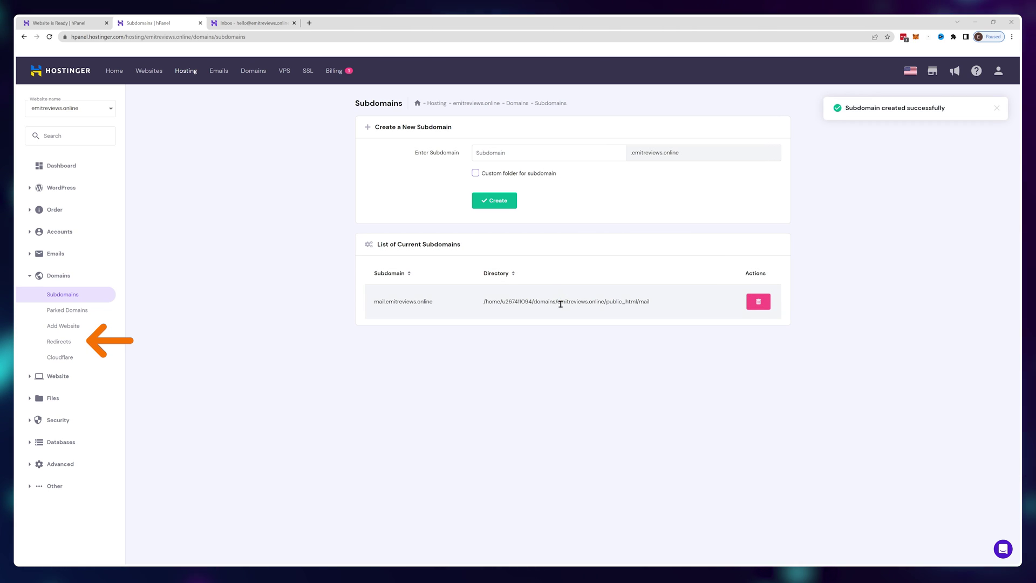
left_click(81, 341)
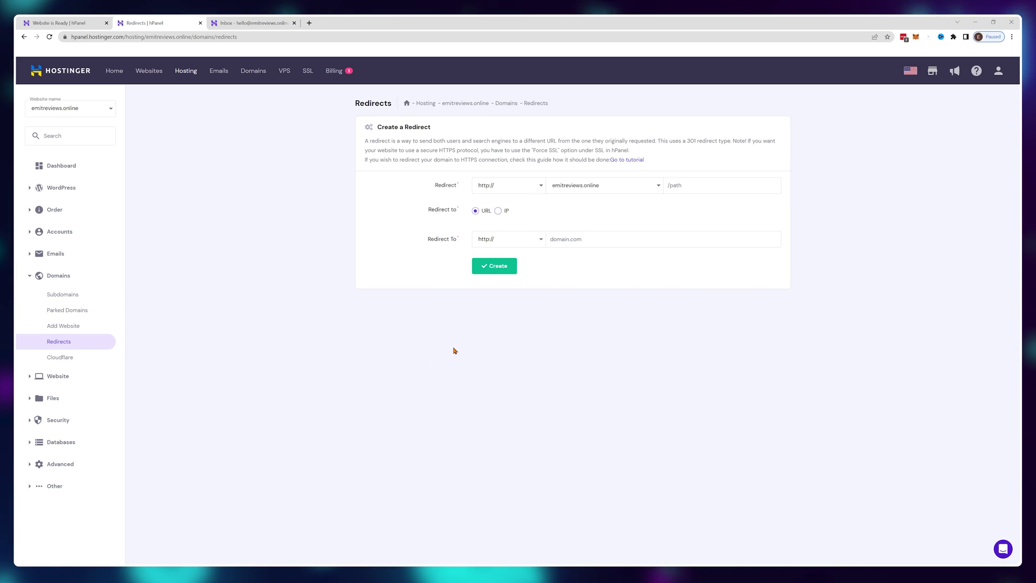
left_click(629, 193)
left_click(620, 203)
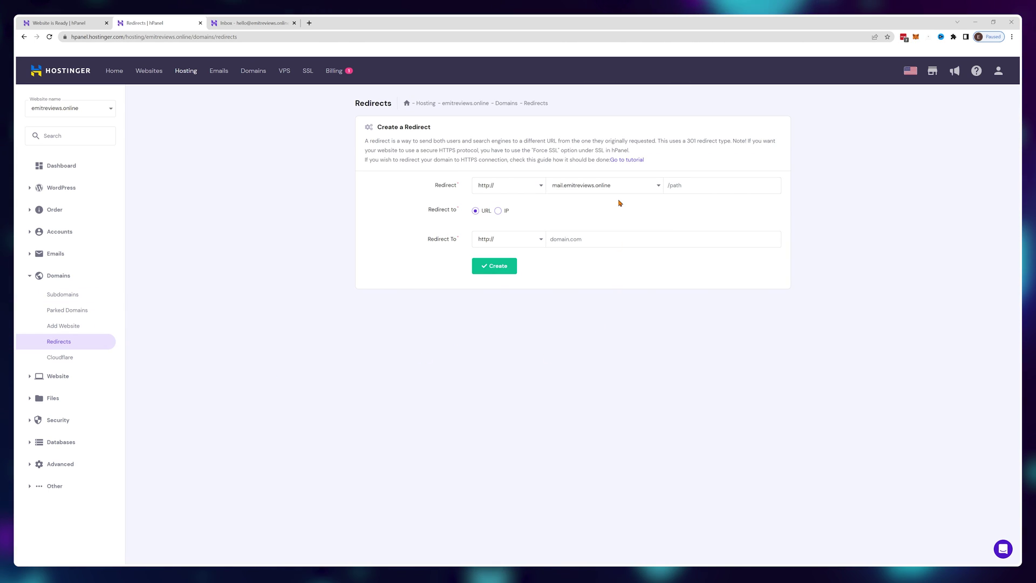
key("ctrl+v")
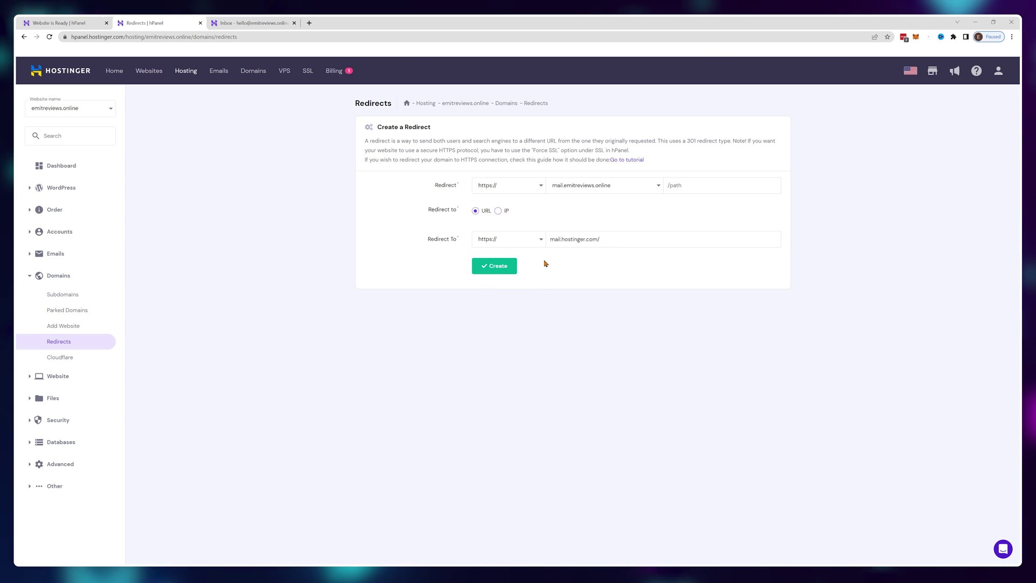
left_click(505, 266)
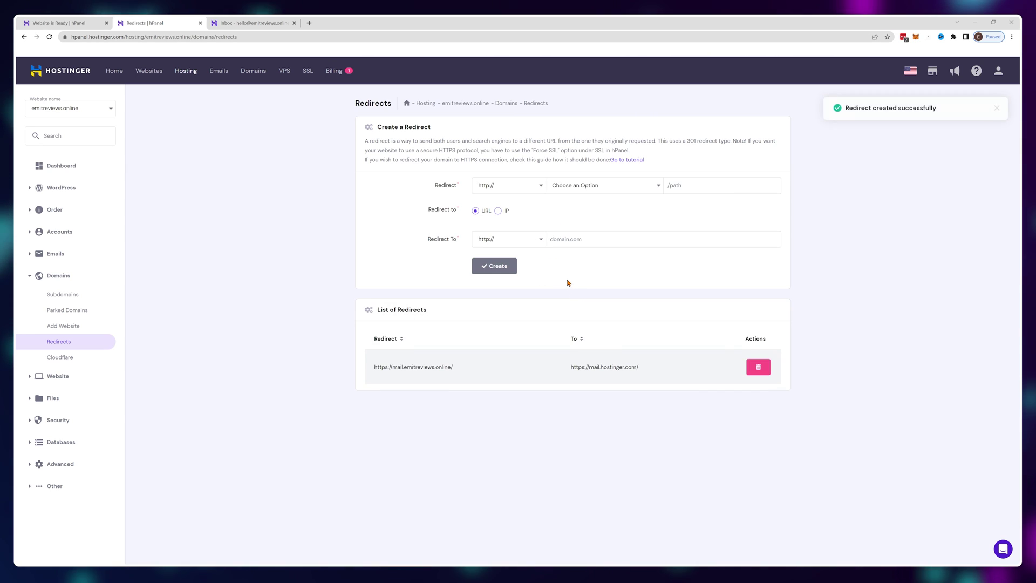
Step: Load mail.emitreviews.online in a new tab to confirm the webmail inbox, then log out
left_click(310, 23)
type("mail")
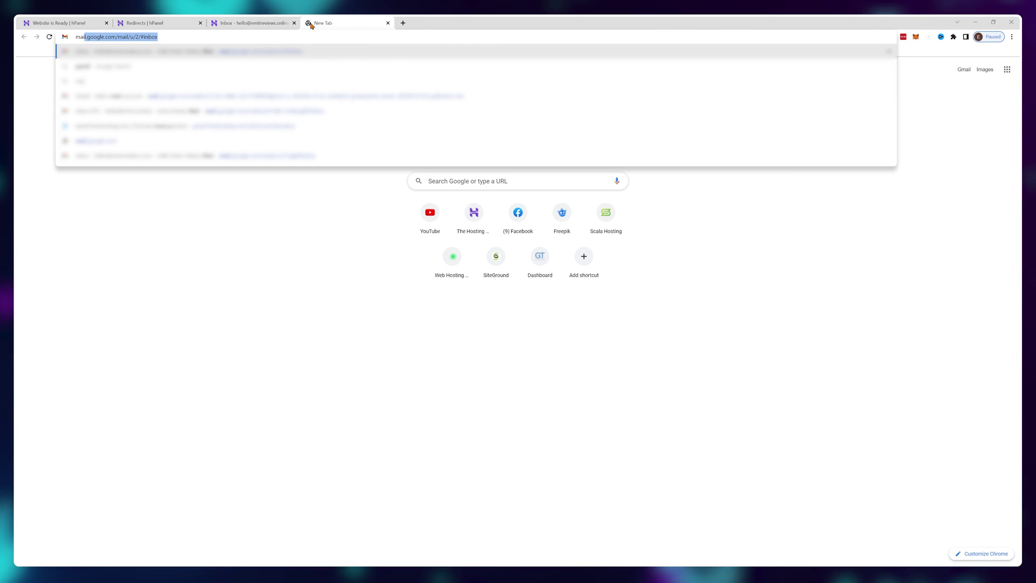
type(".emitreviews.")
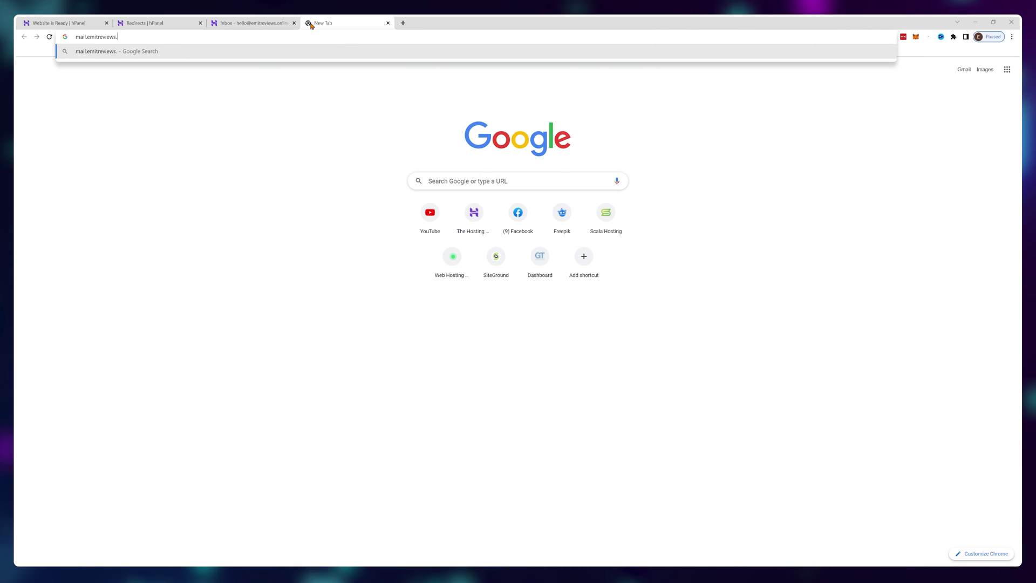
type("online")
key("Return")
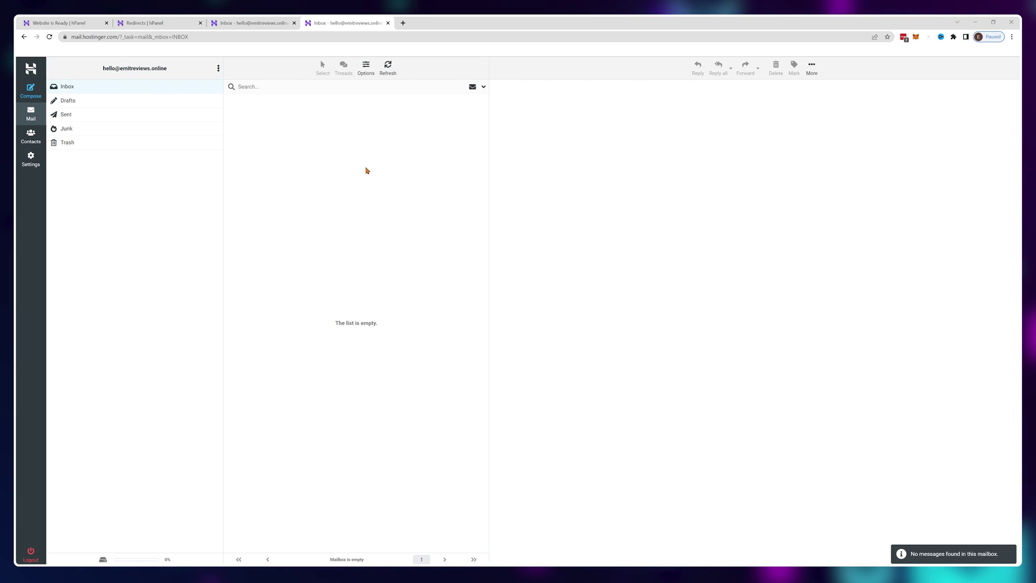
left_click(31, 554)
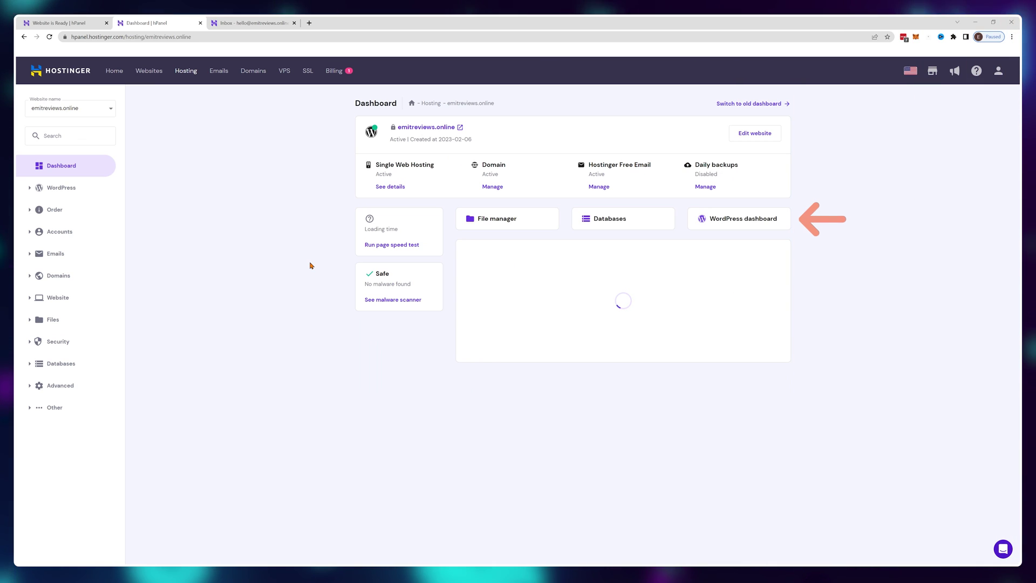
Step: Go from hPanel's WordPress overview to the emitreviews.online admin, dismissing the block editor welcome dialog
left_click(724, 223)
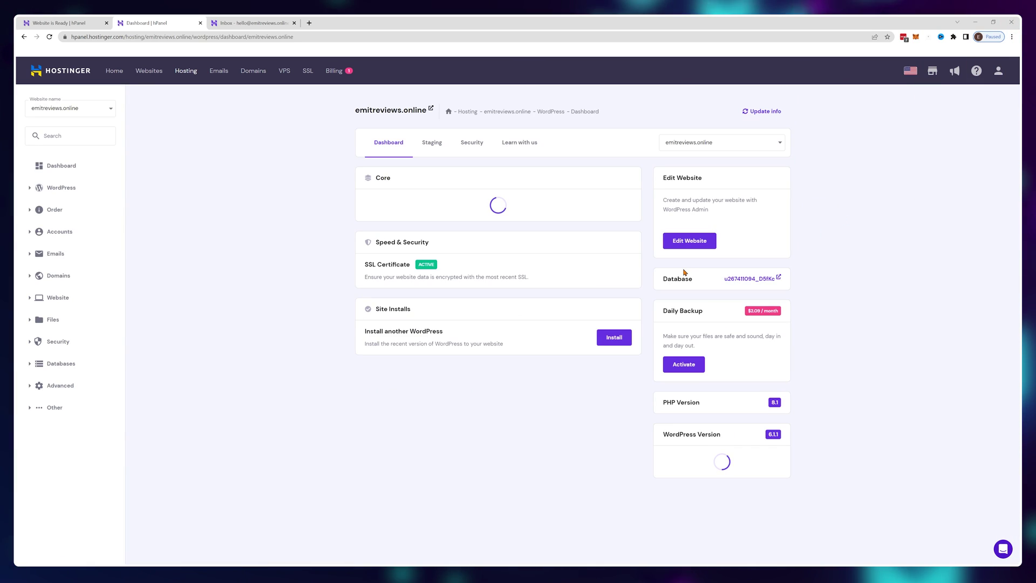
left_click(689, 241)
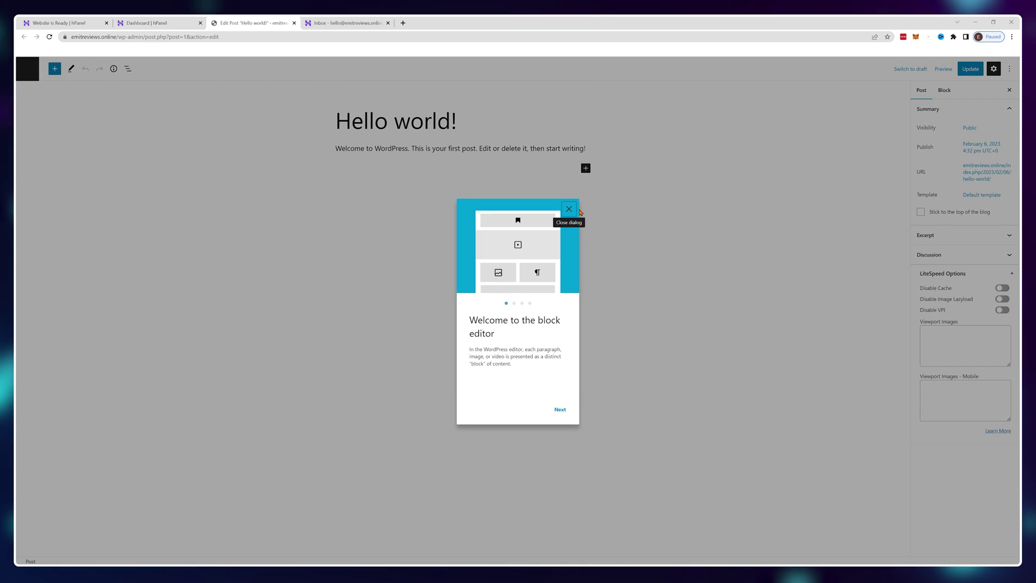
left_click(574, 212)
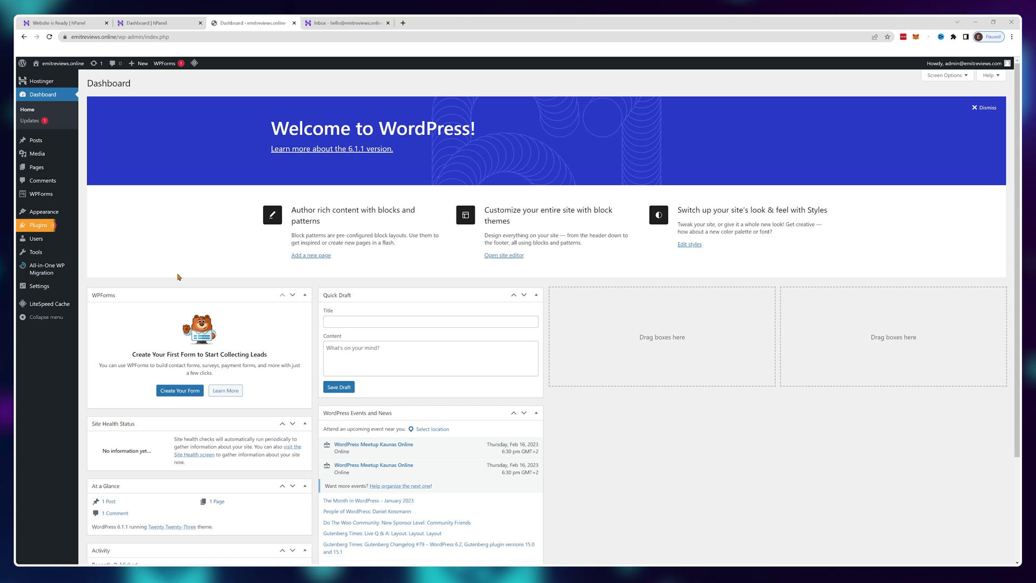
Step: Delete the Hello Dolly and Akismet Anti-Spam plugins, then go to add a new theme
mouse_move(43, 229)
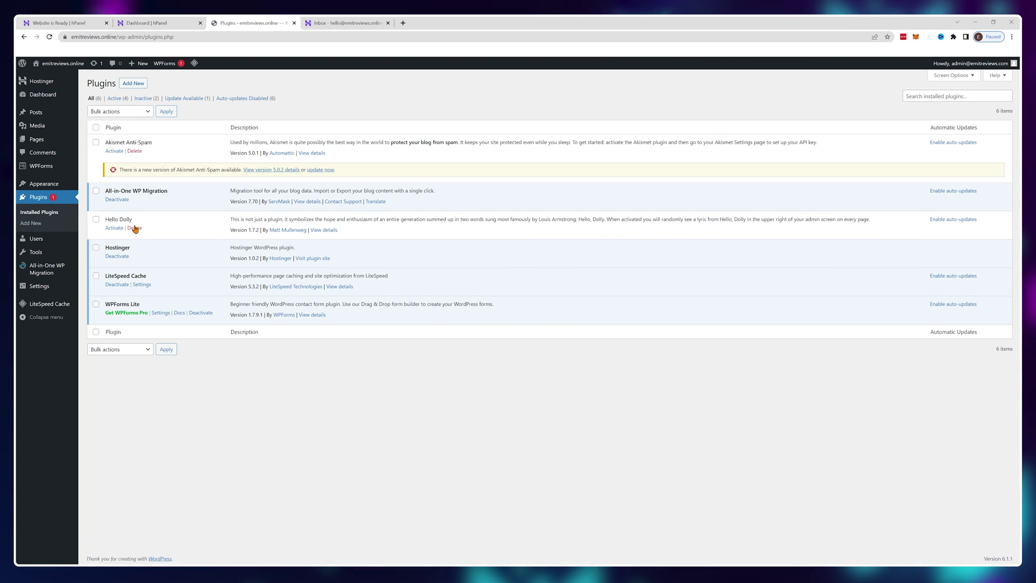
left_click(135, 229)
left_click(555, 79)
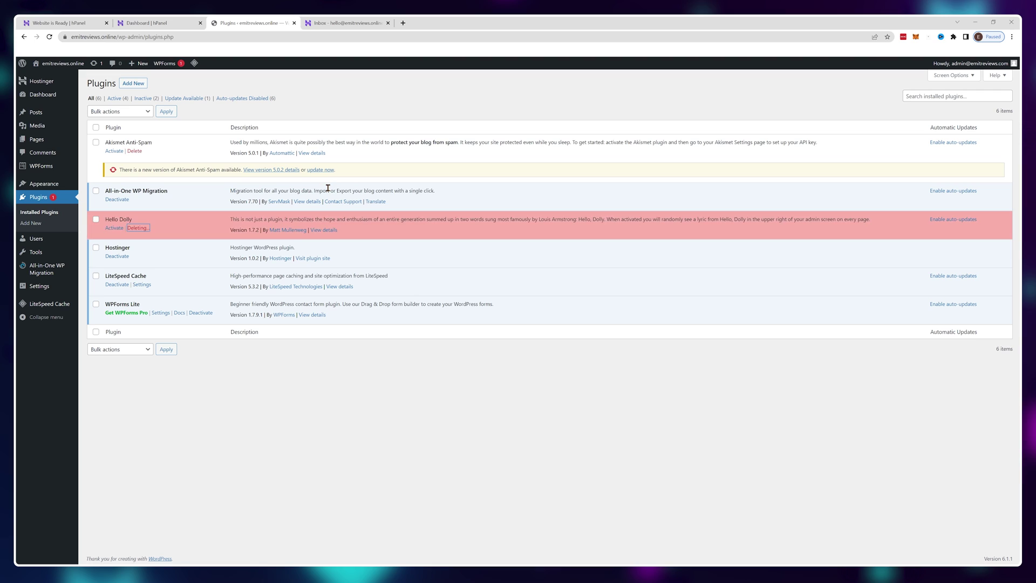
left_click(135, 151)
left_click(555, 79)
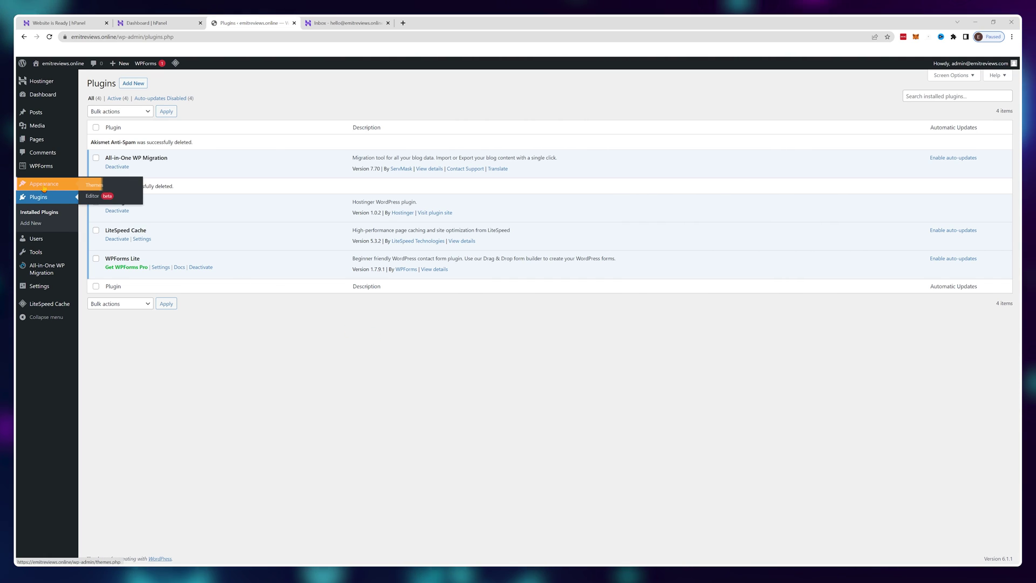
left_click(96, 187)
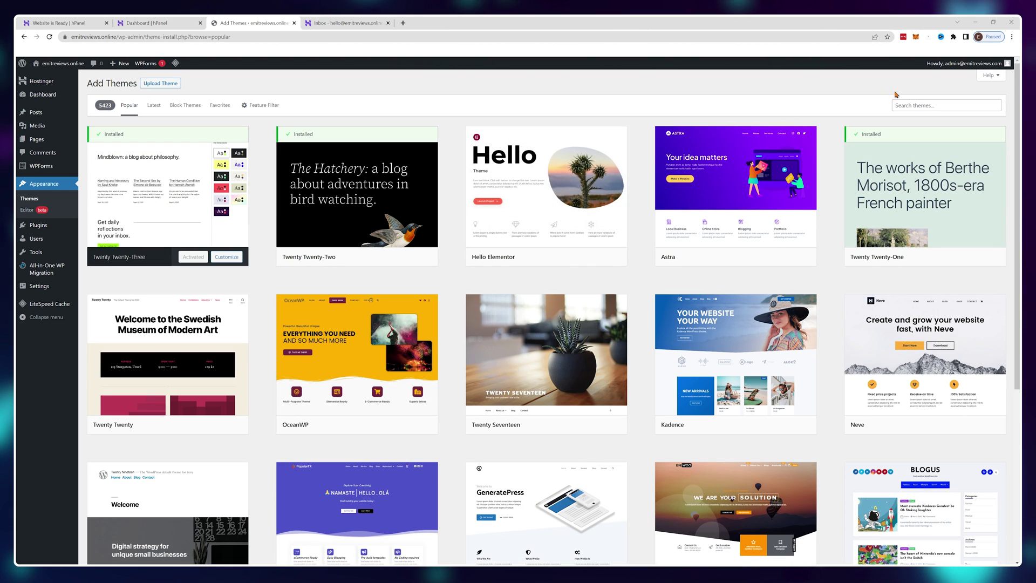
Step: Search the theme catalog for 'astra' and install the Astra theme
left_click(928, 105)
type("astra")
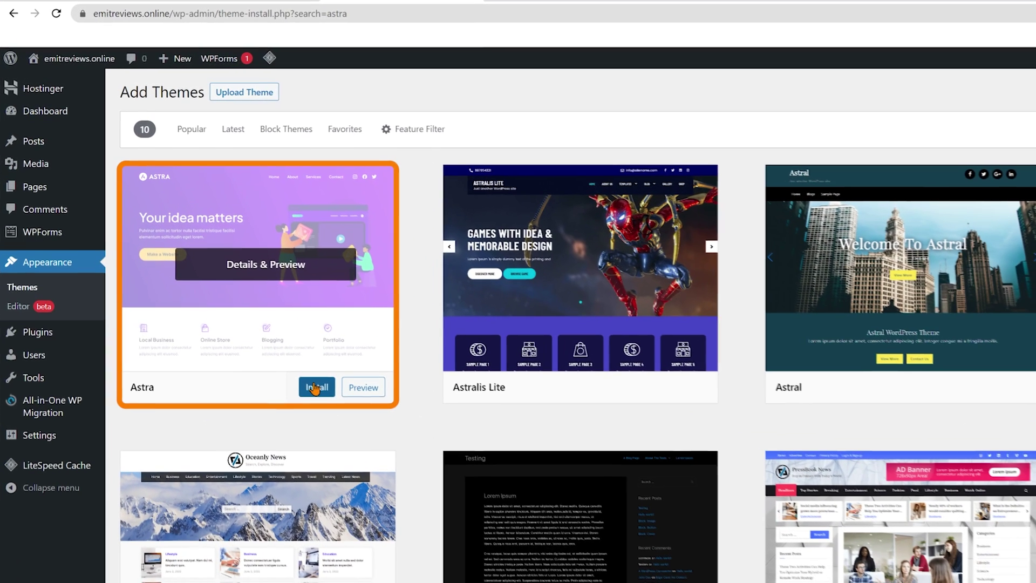
left_click(316, 387)
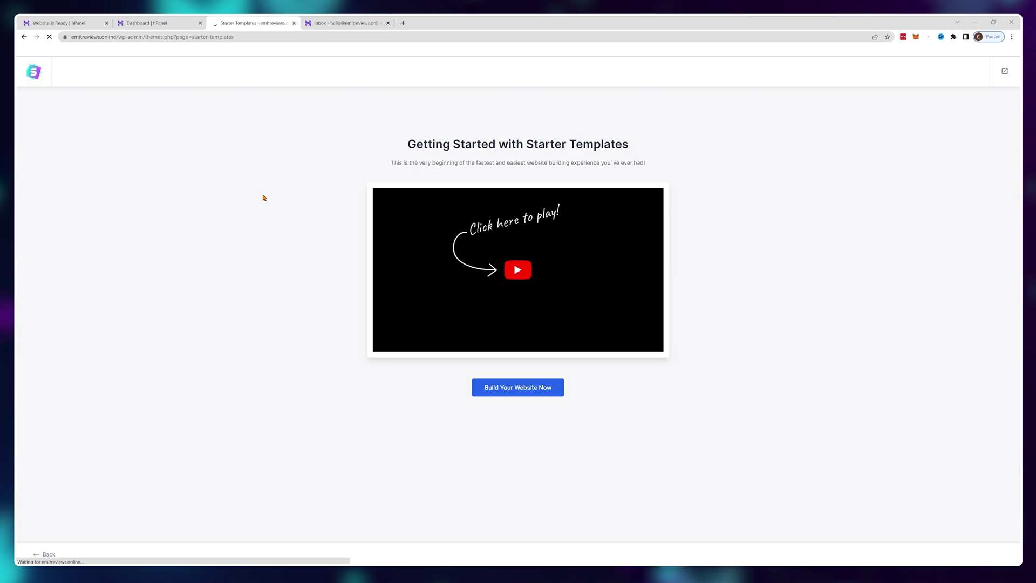
Step: Start Starter Templates with Elementor as the builder and pick the Digital Product Store template
left_click(527, 389)
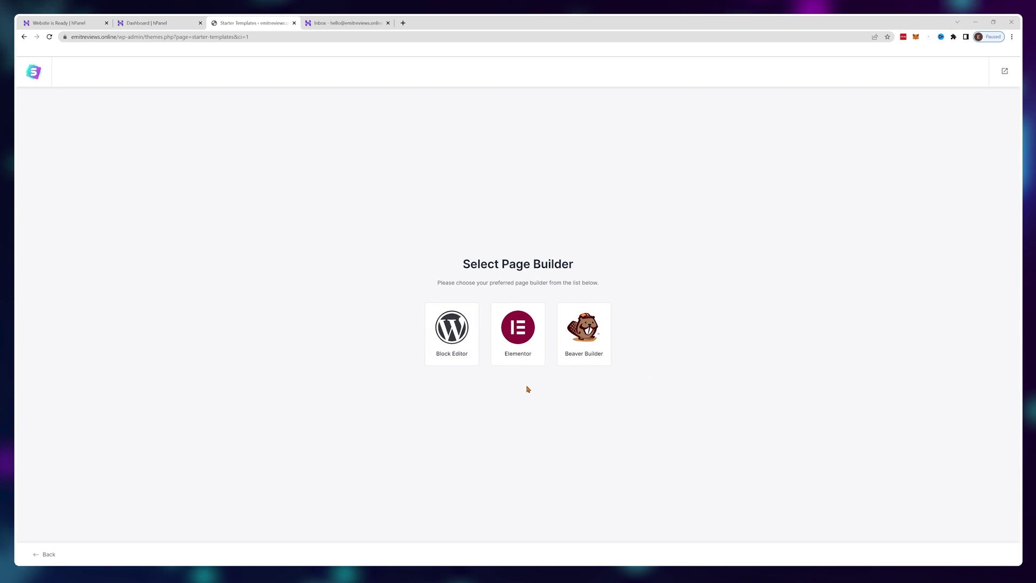
left_click(518, 335)
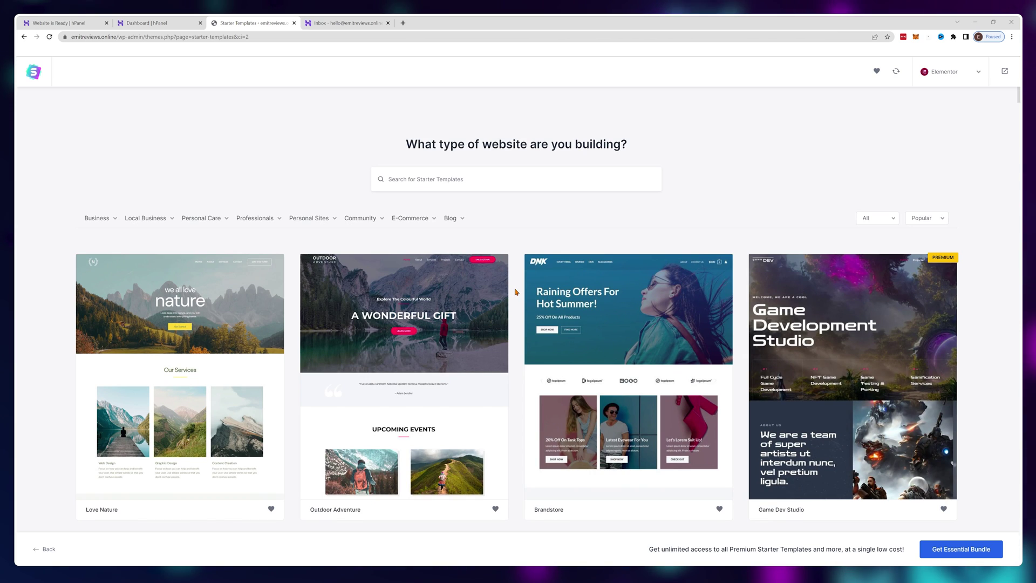
scroll(516, 292, "down", 4)
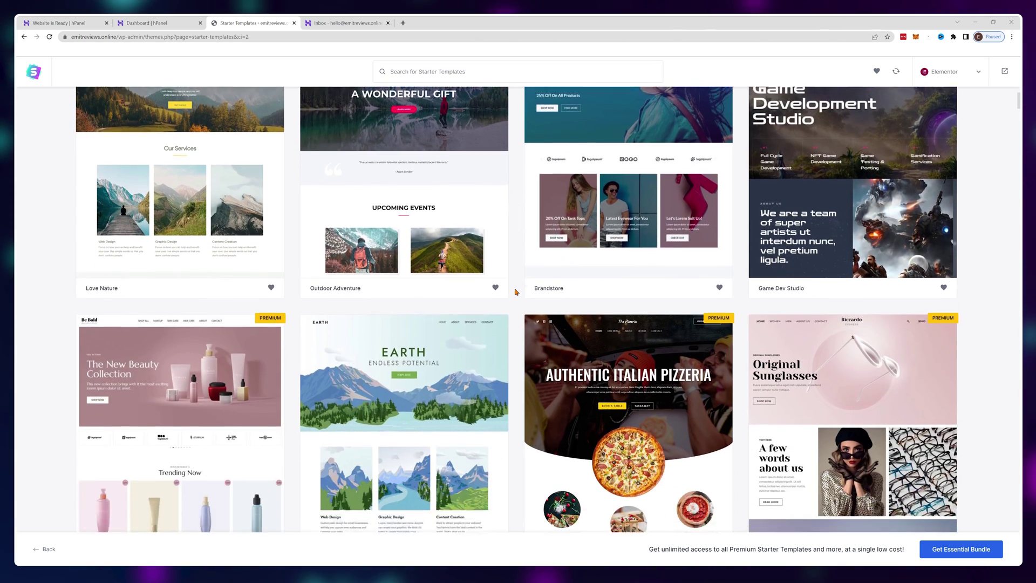
scroll(515, 292, "down", 6)
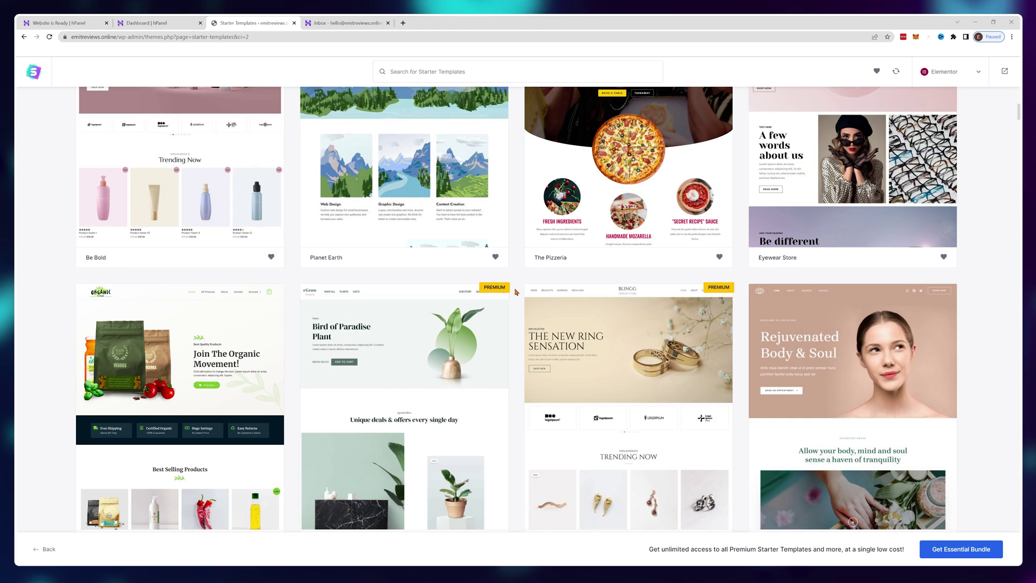
scroll(515, 292, "down", 7)
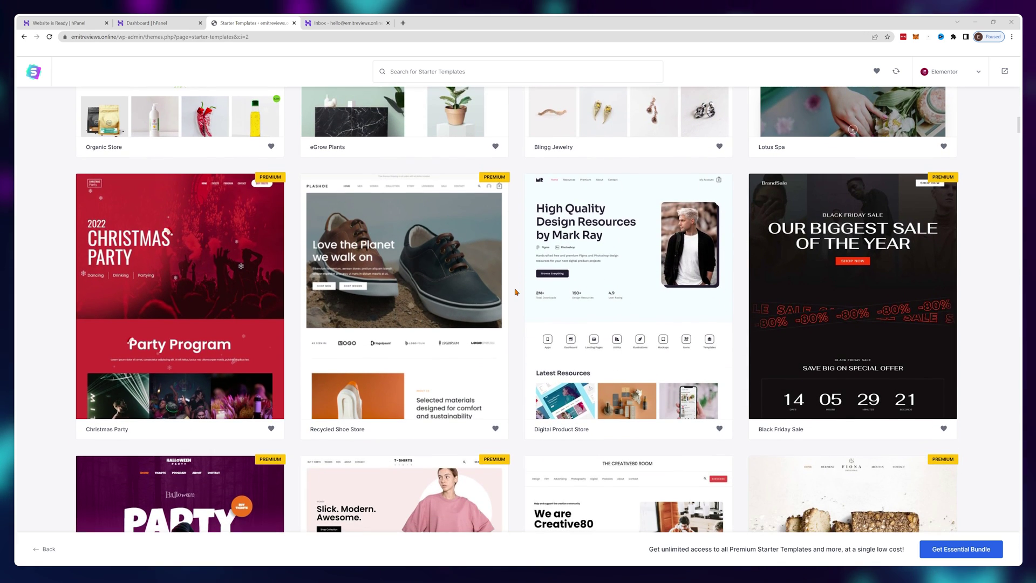
left_click(635, 293)
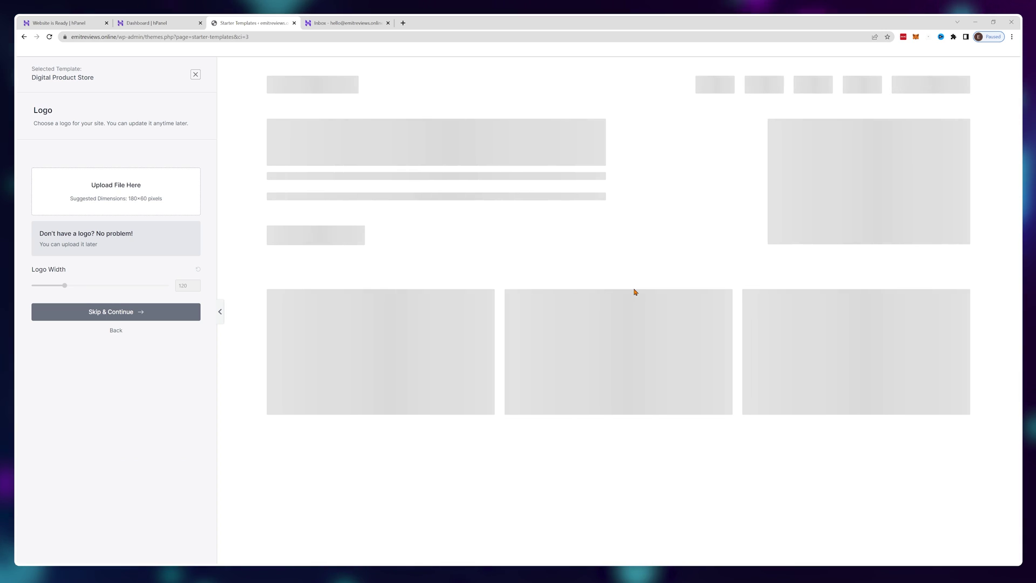
Step: Skip the logo, keep default colours and fonts, and build the Digital Product Store site
left_click(140, 312)
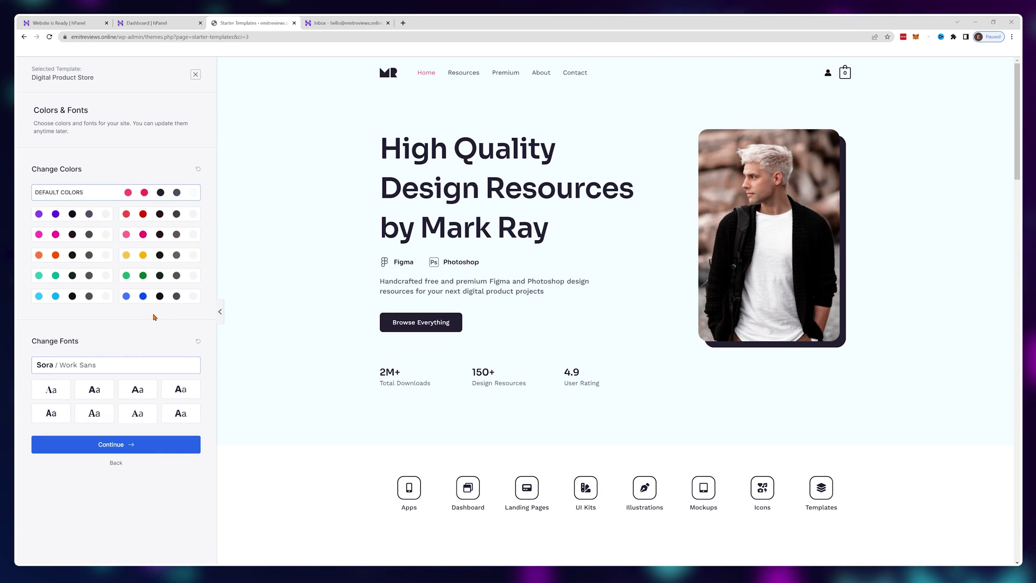
left_click(141, 444)
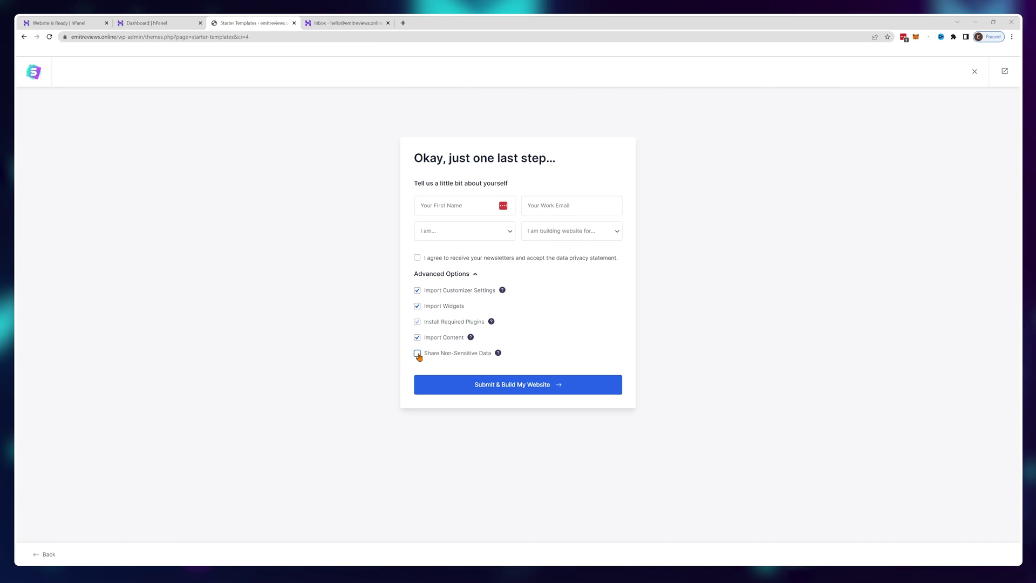
left_click(538, 386)
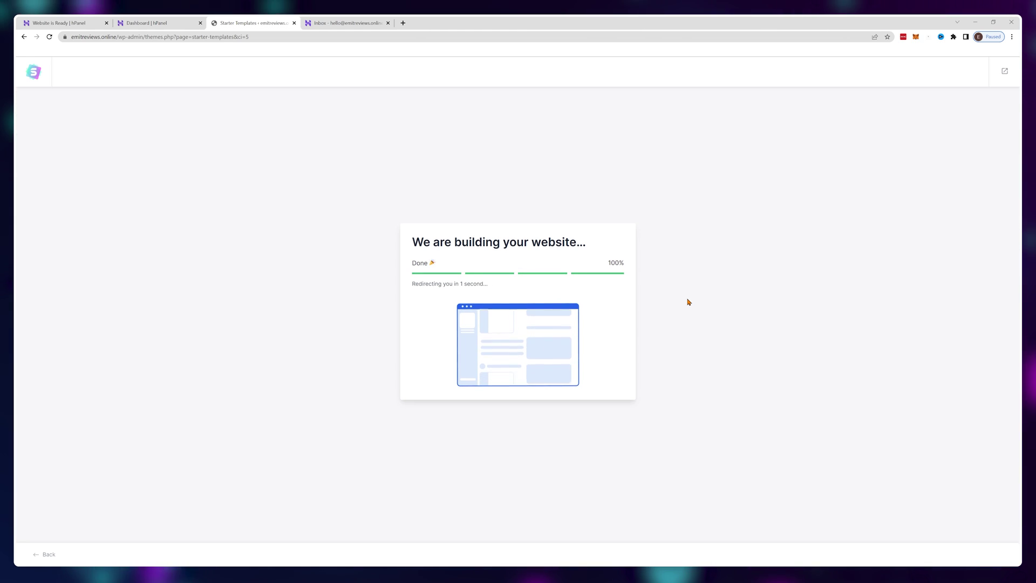
Step: View the new Digital Product Store homepage and close the Starter Templates tab
left_click(512, 175)
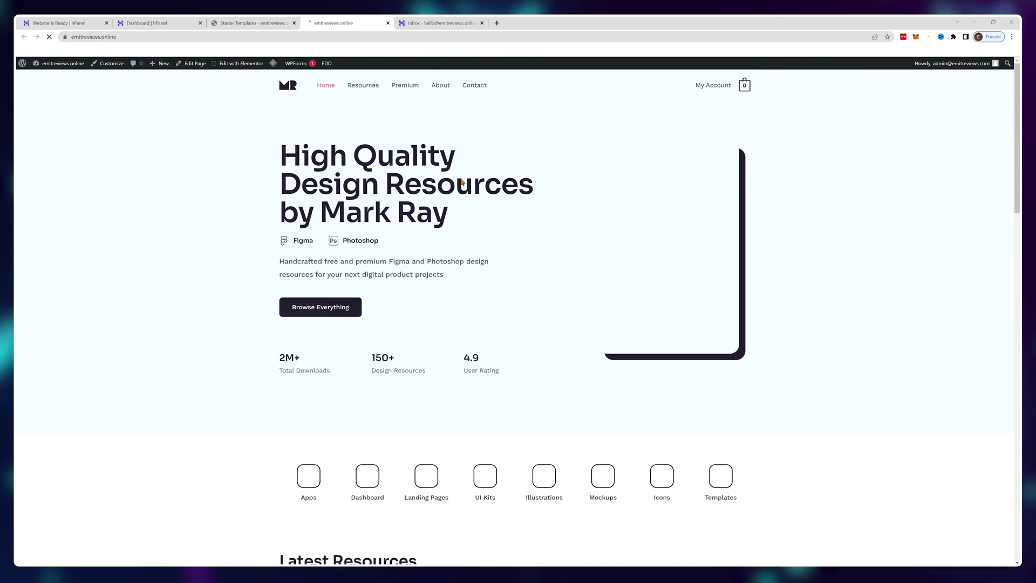
scroll(478, 174, "down", 6)
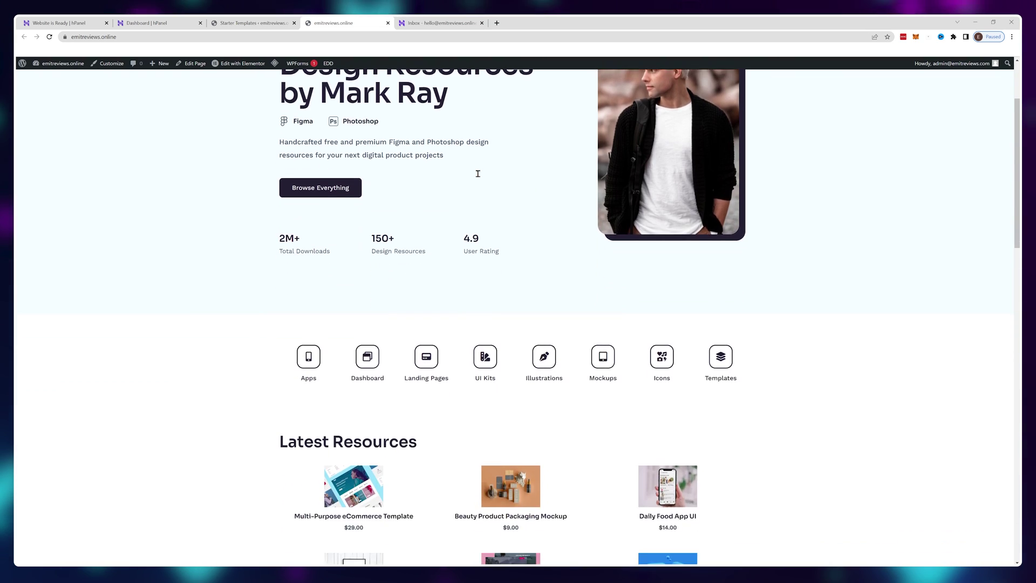
left_click(295, 23)
scroll(423, 266, "down", 8)
scroll(423, 266, "up", 6)
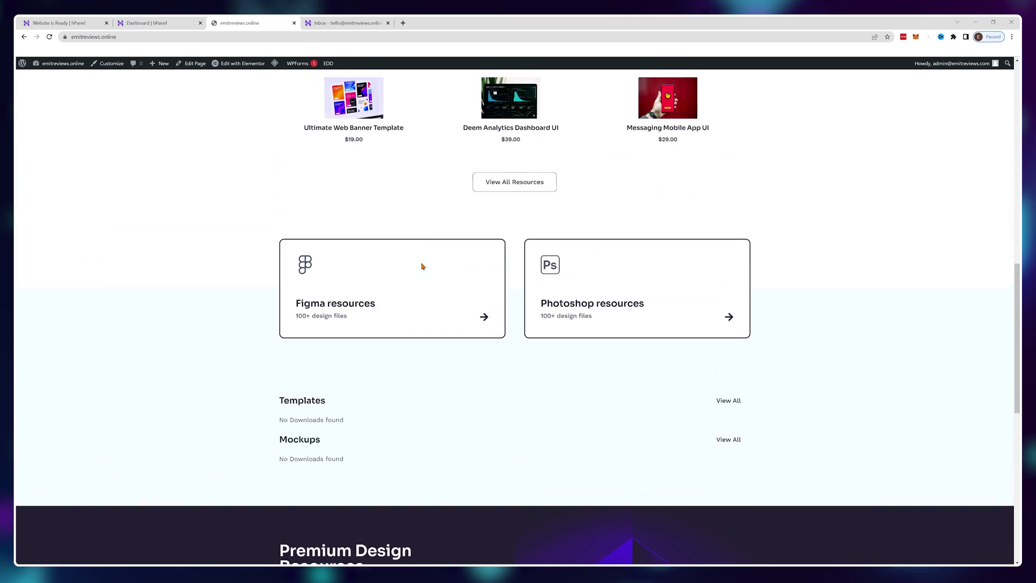
mouse_move(244, 66)
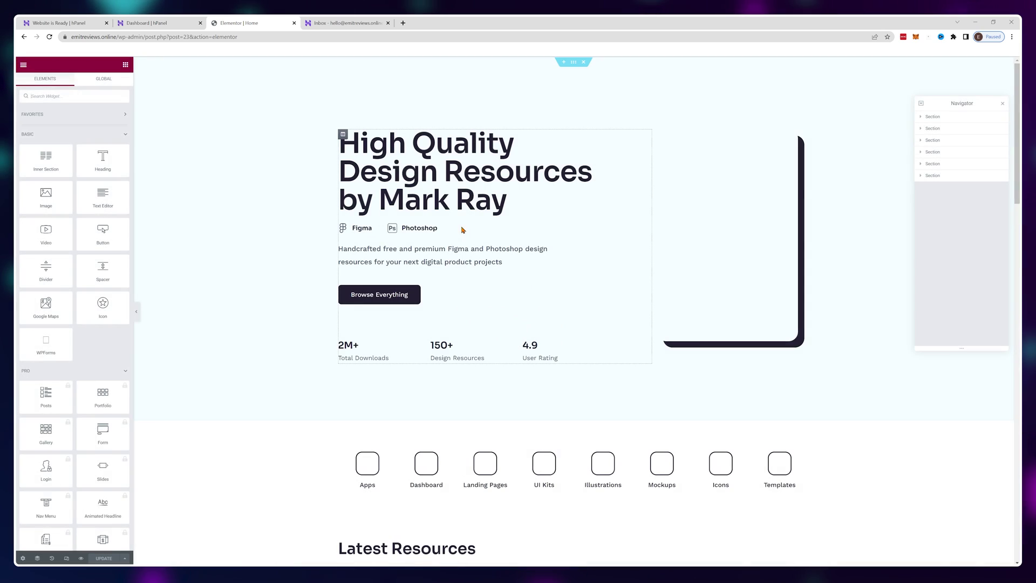
Step: Change the hero heading to 'High Quality Change By Typing' and delete the Figma/Photoshop icon row
left_click(437, 171)
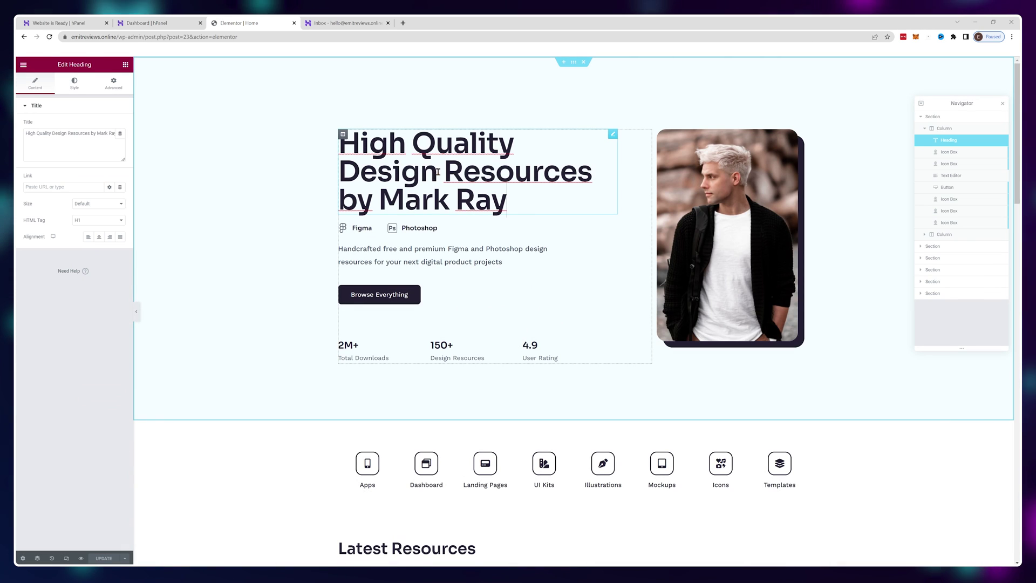
type("Change By Typin")
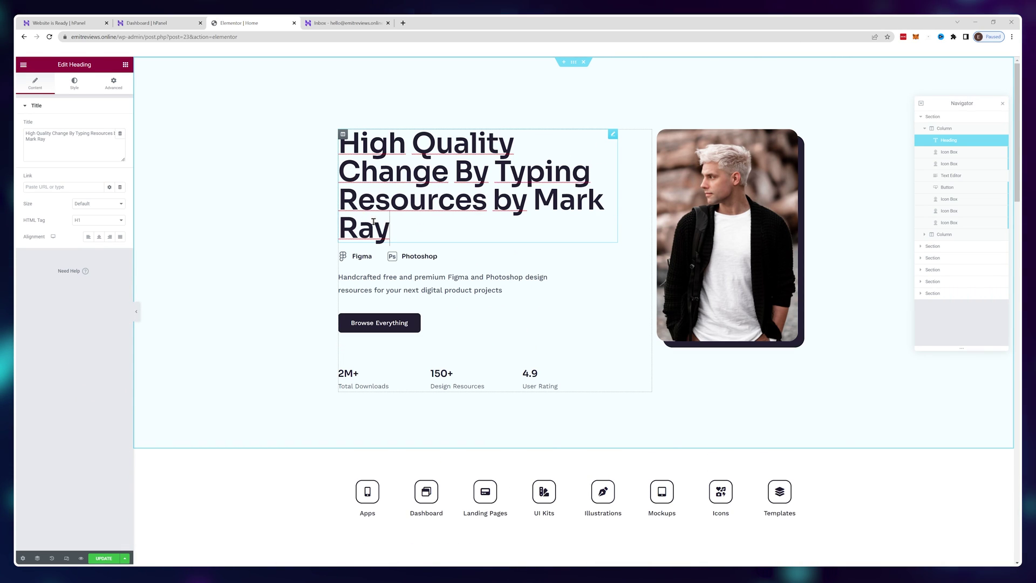
key("ctrl+BackSpace")
key("ctrl+BackSpace")
key("ctrl+BackSpace")
key("ctrl+BackSpace")
right_click(431, 204)
left_click(458, 335)
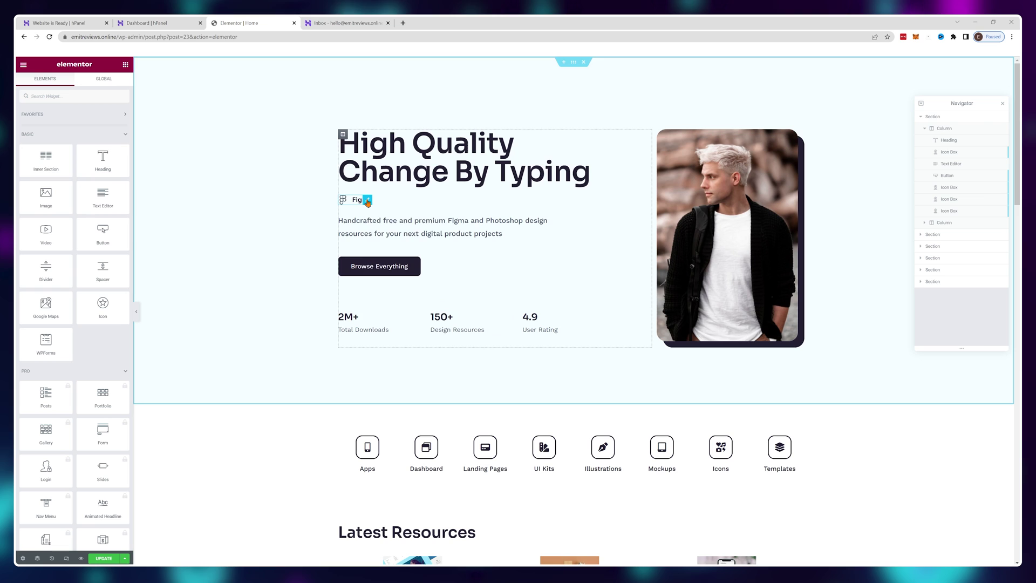
Step: Move the Browse Everything button above the description and set its margins to 0 and 20
left_click_drag(378, 257, 400, 205)
left_click(114, 85)
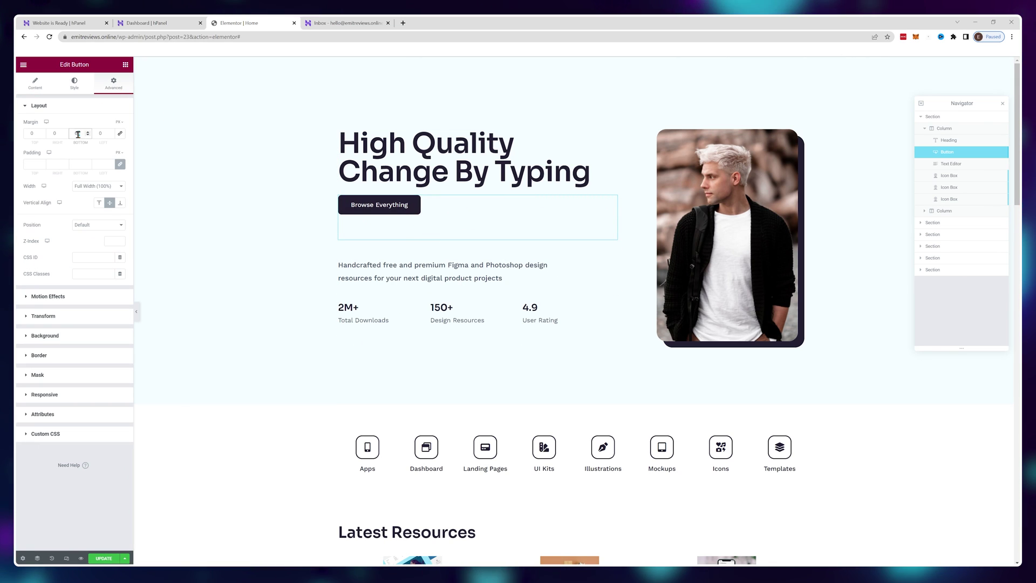
type("0")
left_click(29, 133)
type("20")
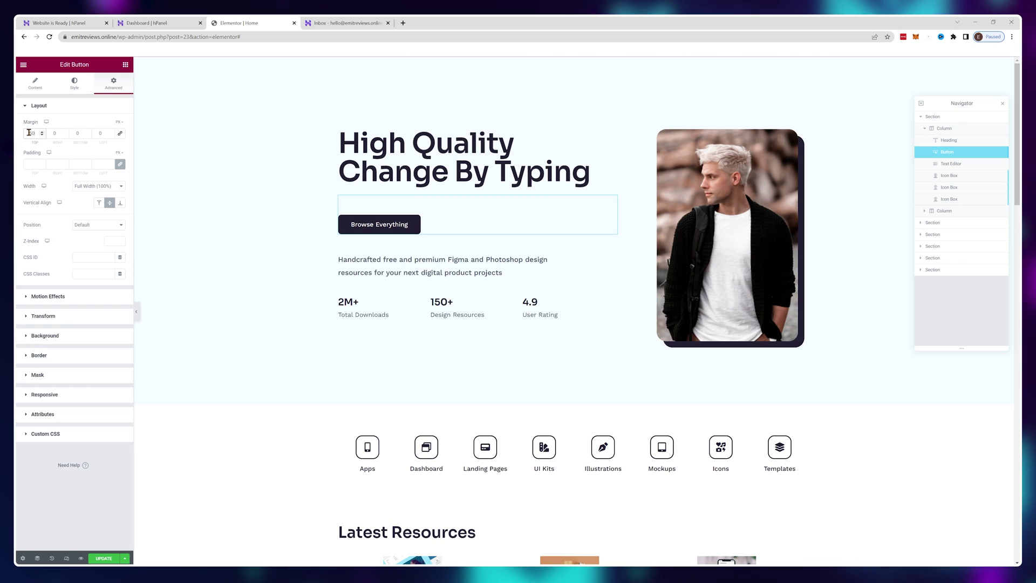
Step: Reposition the Browse Everything button above the description and set its bottom margin to 0
left_click(443, 265)
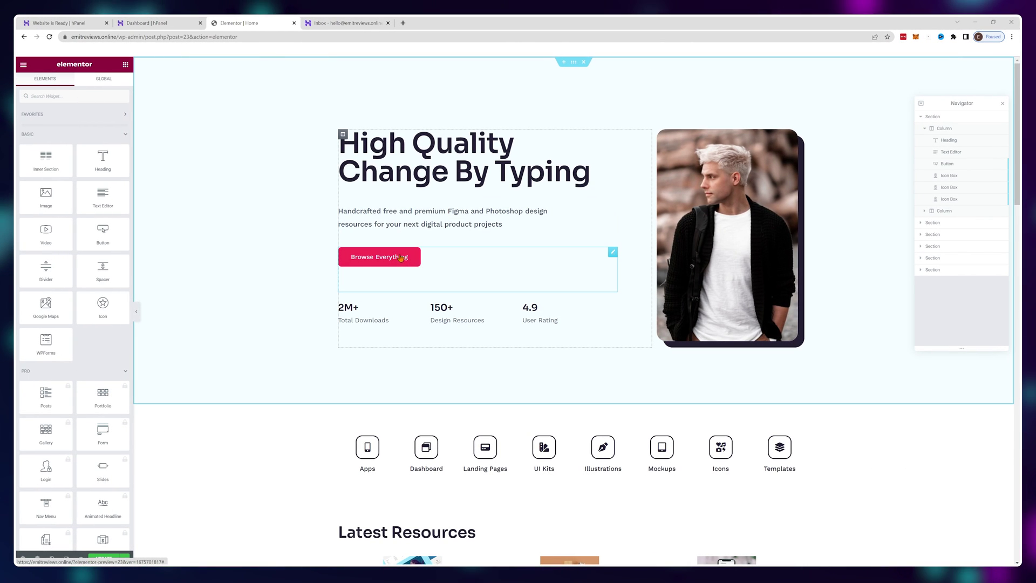
left_click_drag(401, 258, 429, 240)
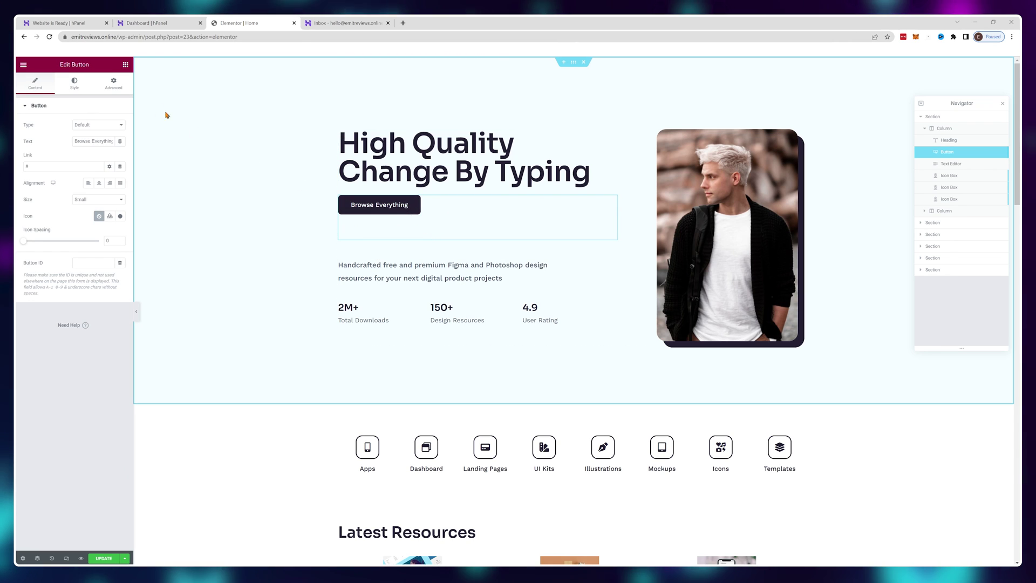
left_click(114, 87)
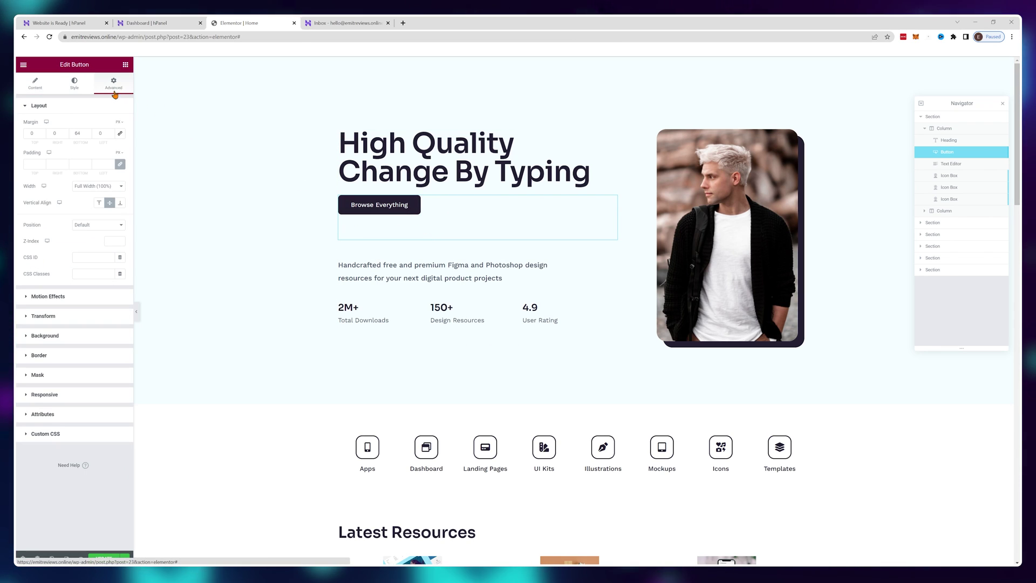
double_click(76, 133)
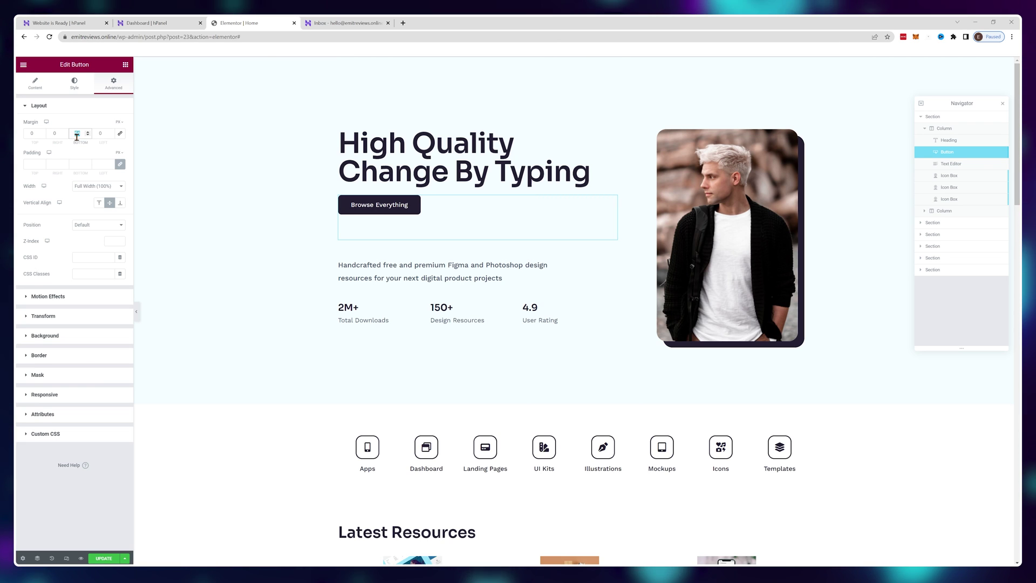
type("0")
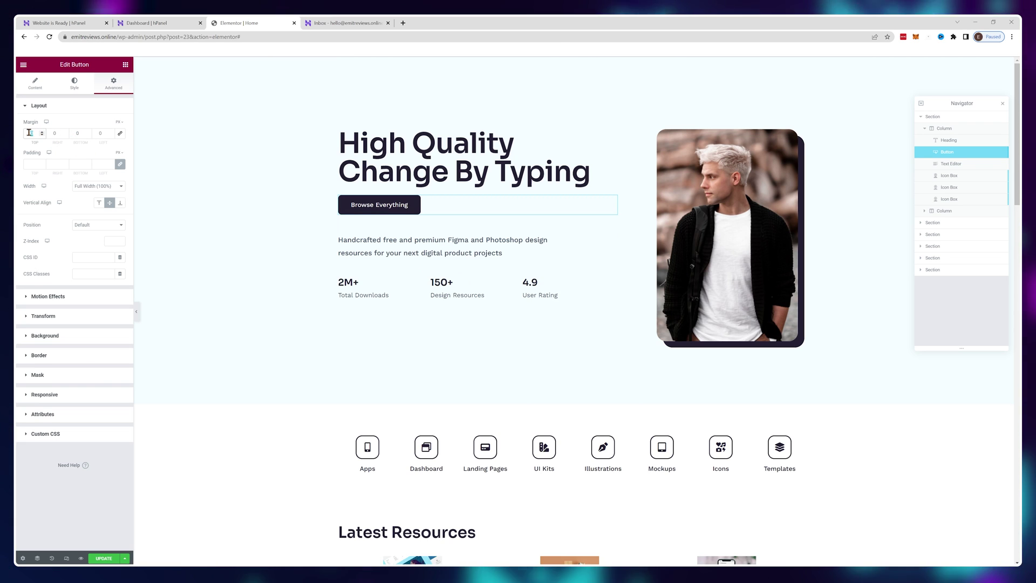
left_click(432, 264)
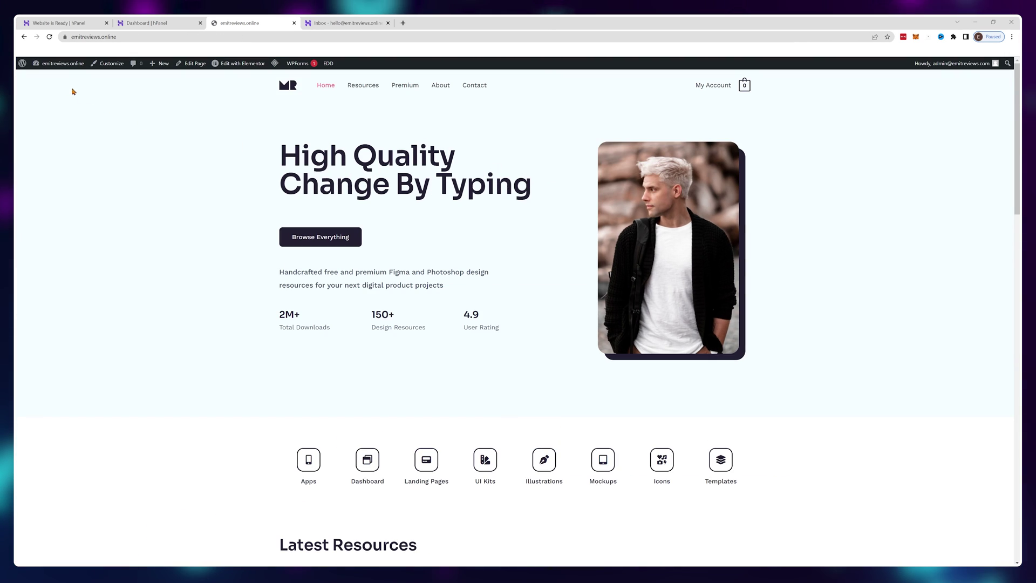
Step: In the Customizer's Primary menu, rename the Resources item to Tutorials
mouse_move(63, 65)
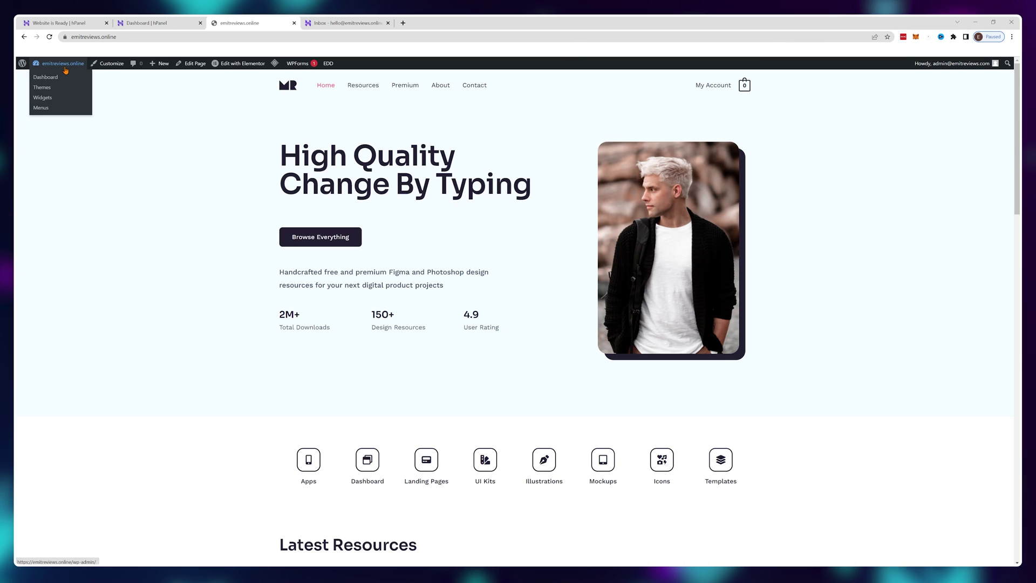
left_click(112, 63)
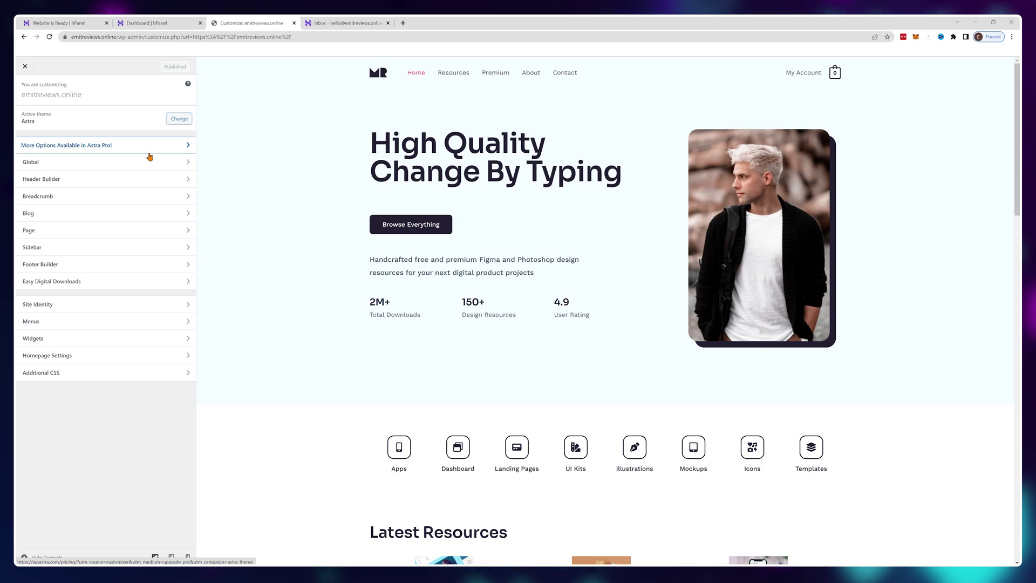
left_click(165, 321)
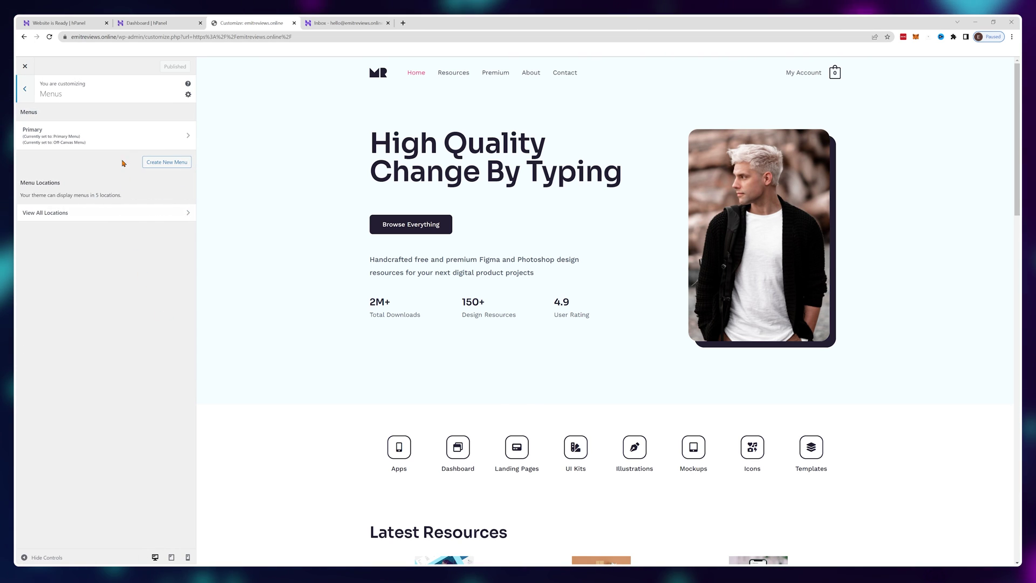
left_click(124, 138)
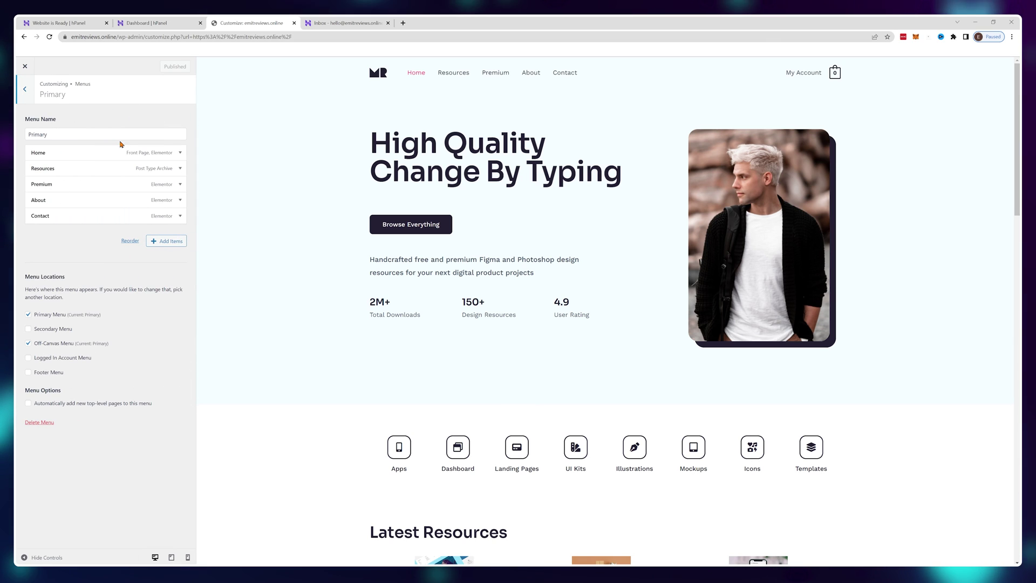
left_click(175, 167)
left_click_drag(59, 194, 30, 196)
type("Tutoria")
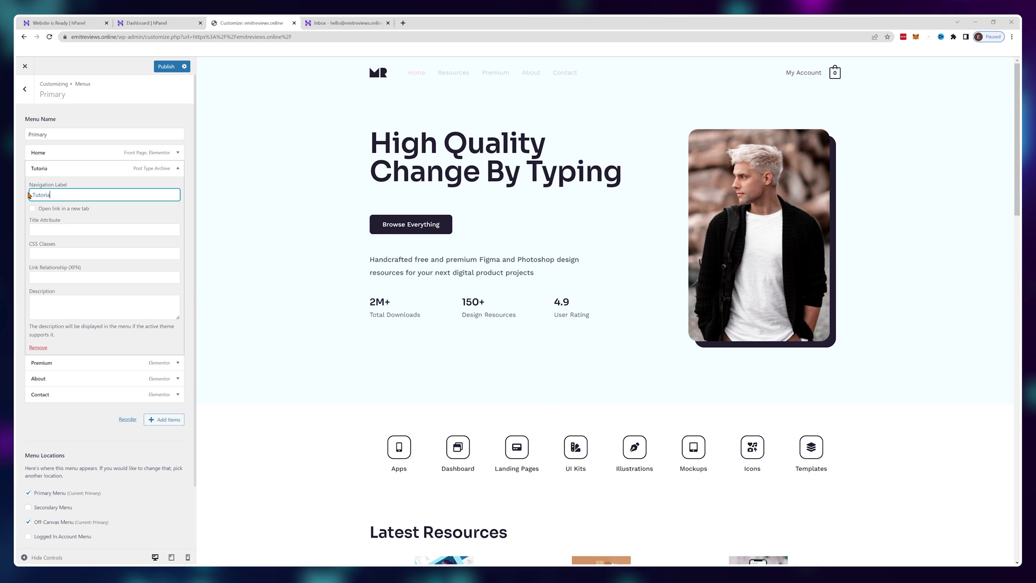
type("ls")
left_click(177, 168)
Step: Rename the Premium menu item to Videos
left_click(177, 184)
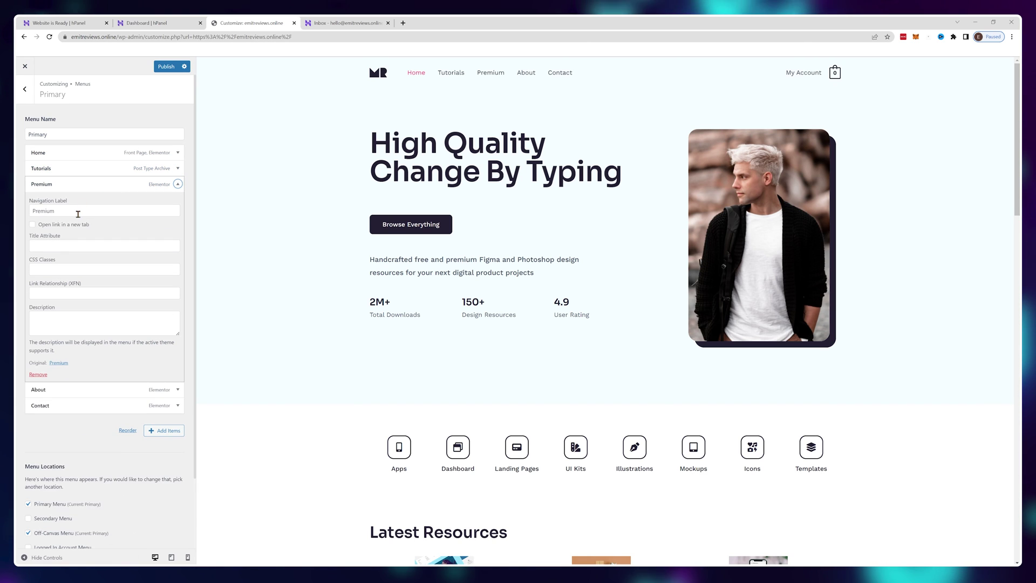
left_click_drag(78, 214, 32, 212)
type("Videos")
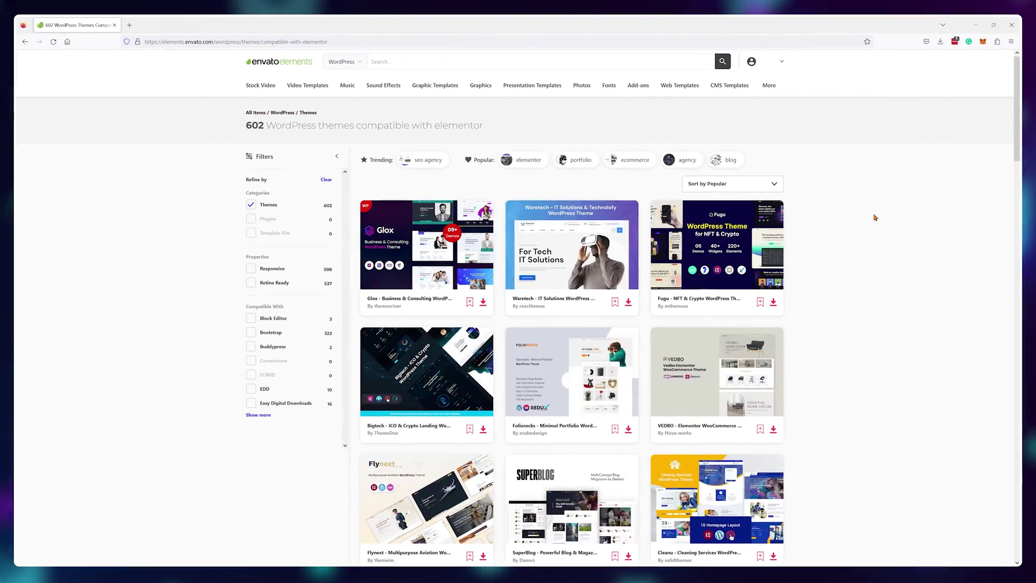
Step: Look over the Zoomy theme, then filter the 'website' themes to the 461 Elementor-compatible ones
scroll(872, 221, "down", 7)
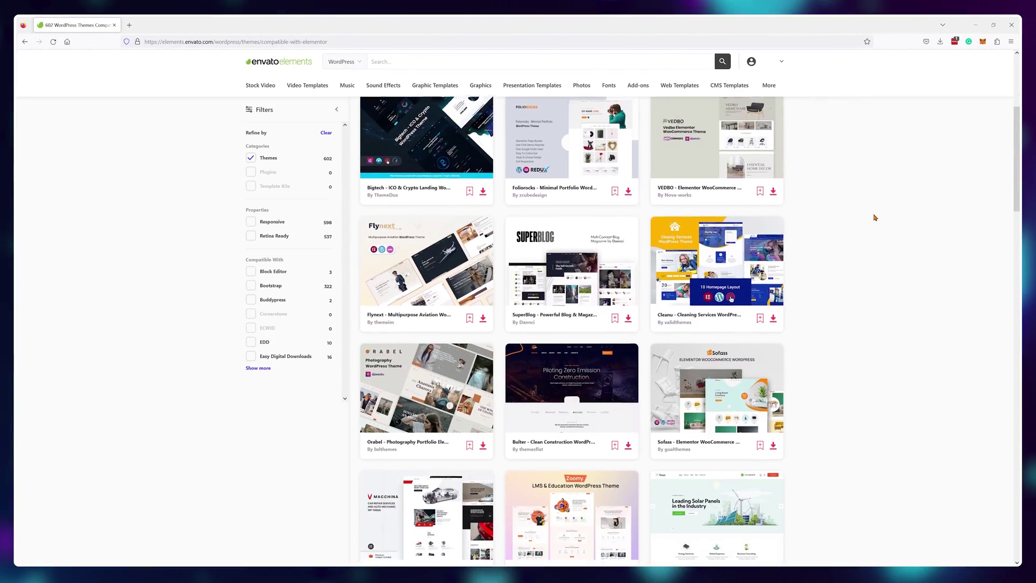
left_click(615, 375)
scroll(854, 271, "down", 2)
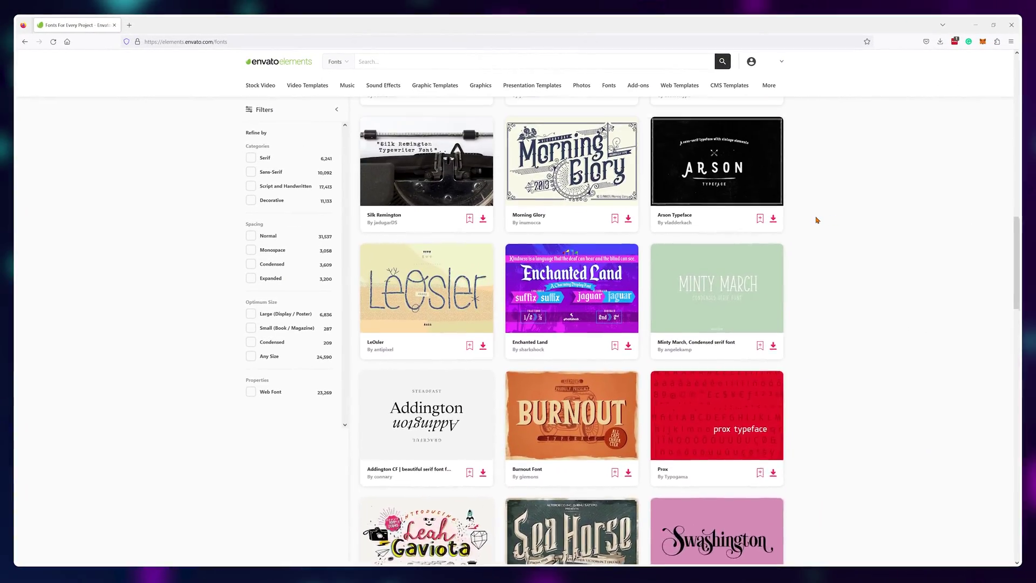
scroll(815, 220, "up", 6)
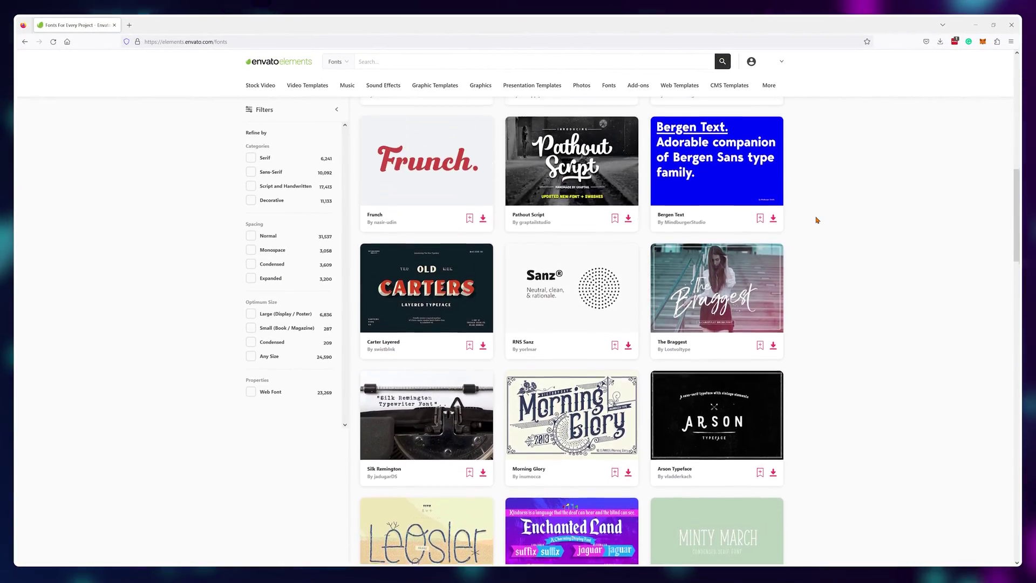
scroll(815, 220, "up", 8)
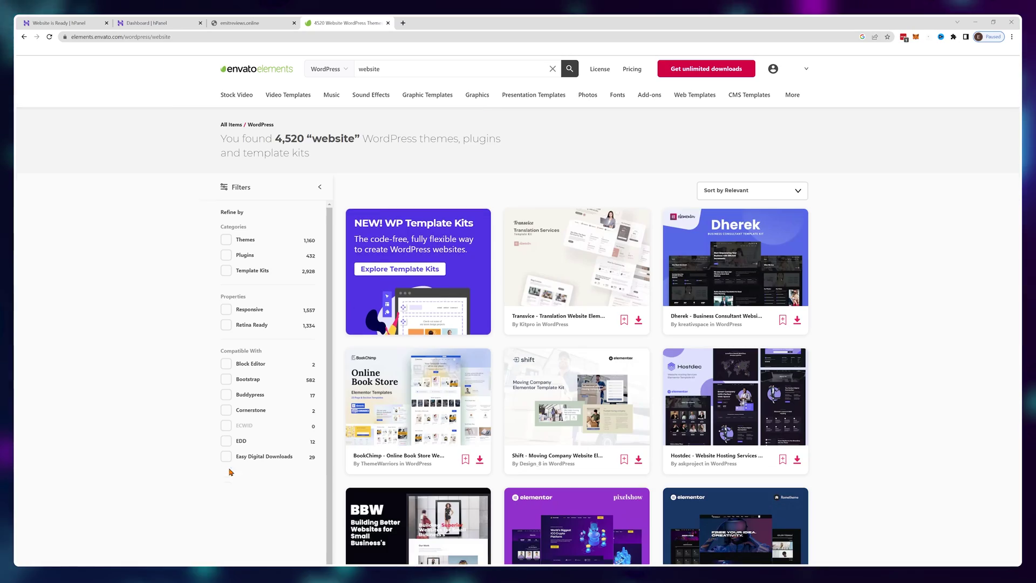
left_click(226, 472)
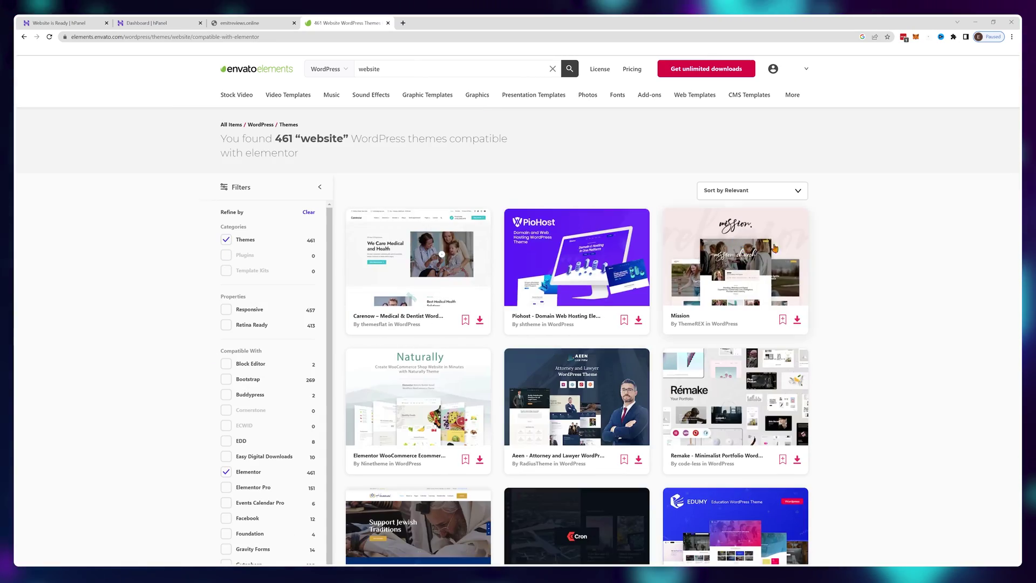
Step: Open the Digico theme's product page and browse its live demo
scroll(775, 247, "down", 10)
left_click(574, 290)
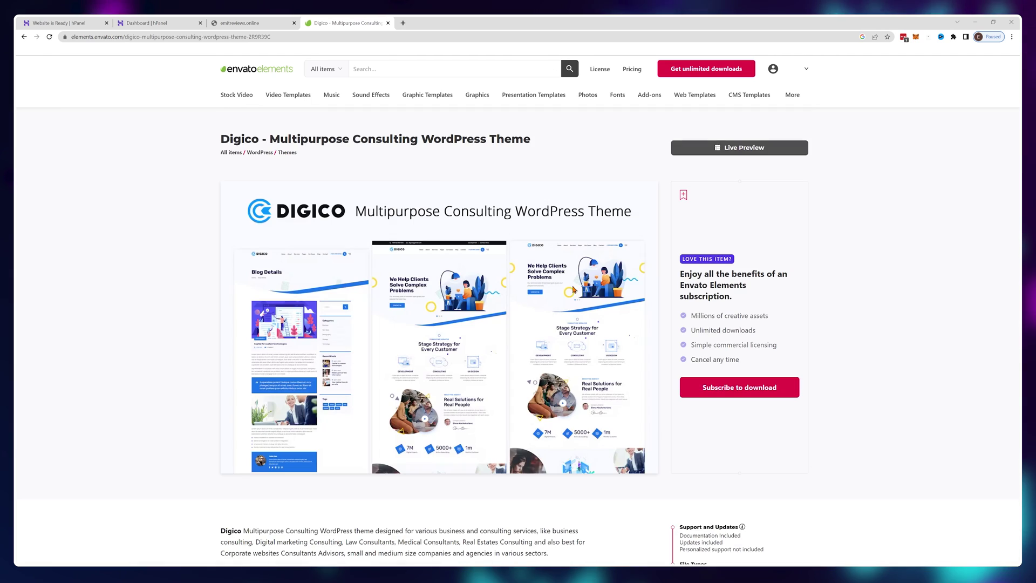
left_click(747, 150)
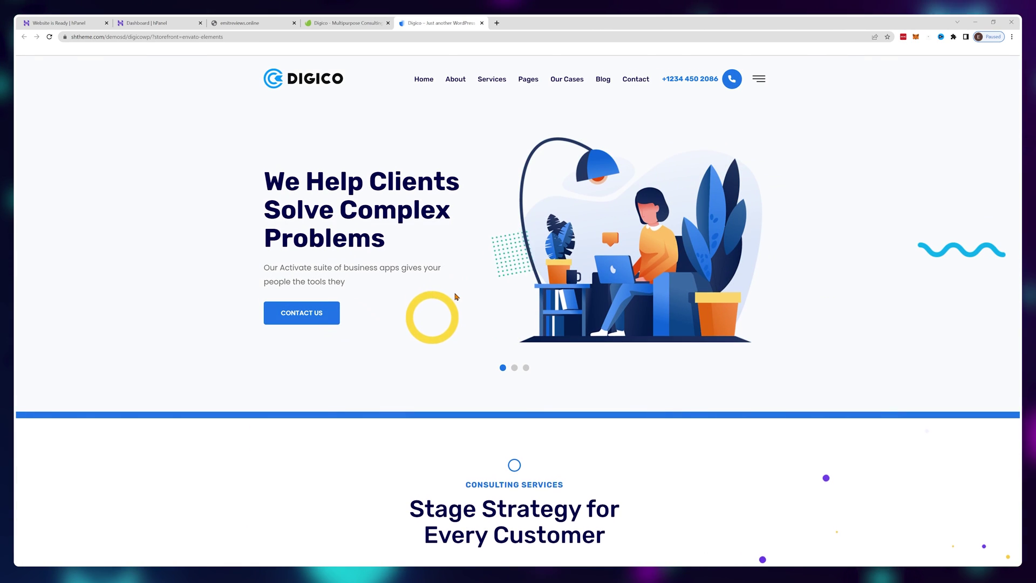
scroll(457, 297, "down", 12)
scroll(456, 296, "up", 12)
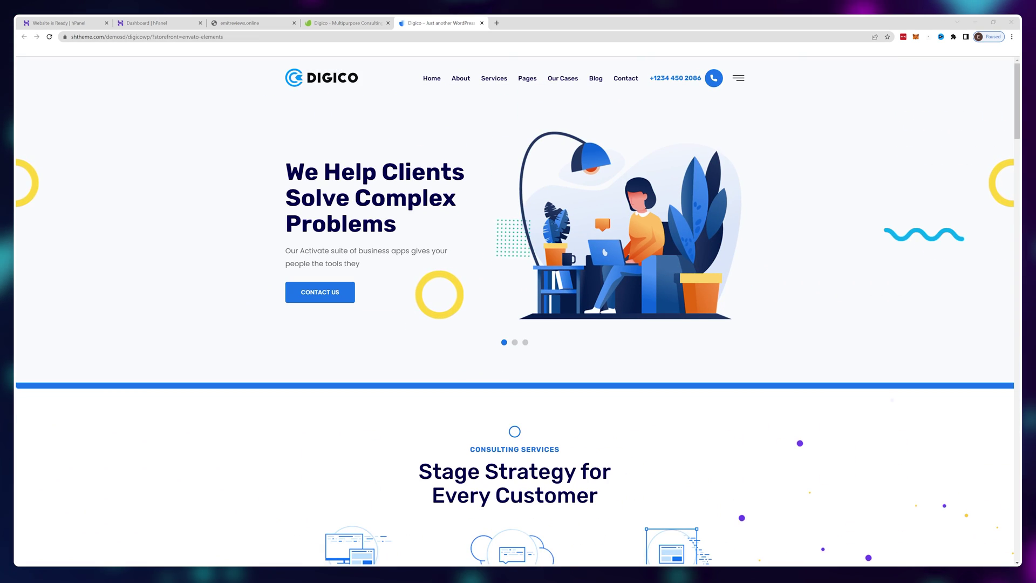
Step: Return to the Digico item page and view its installation documentation
left_click(357, 26)
scroll(833, 232, "down", 3)
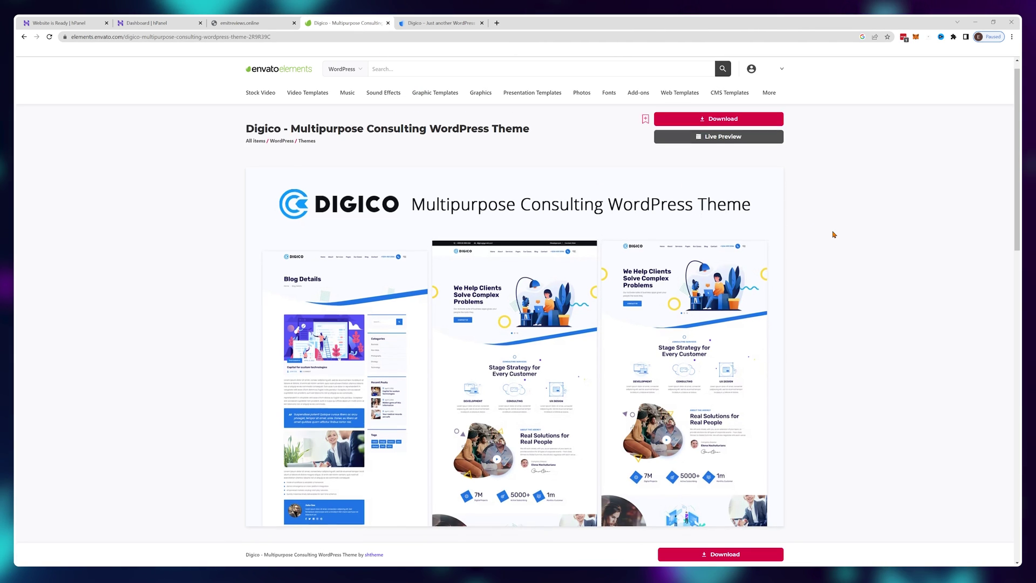
scroll(834, 235, "up", 1)
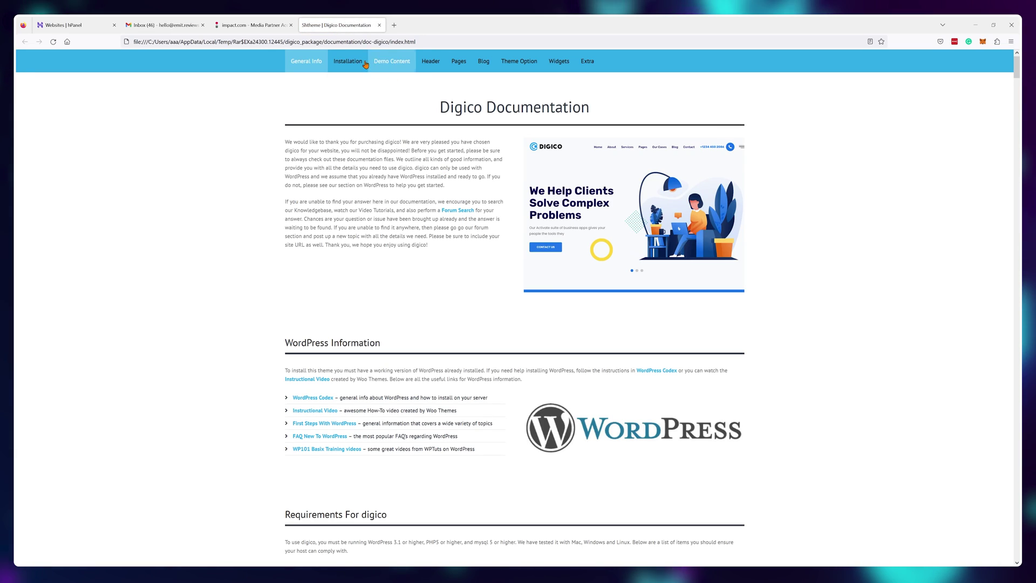
left_click(361, 64)
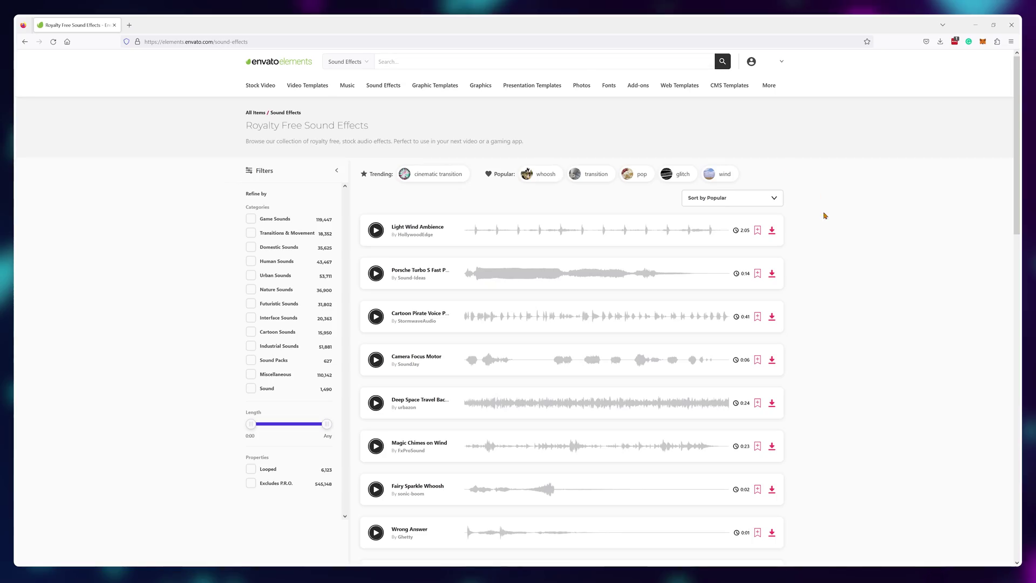
Step: Scroll down through the Envato Elements Sound Effects listing
scroll(831, 245, "down", 3)
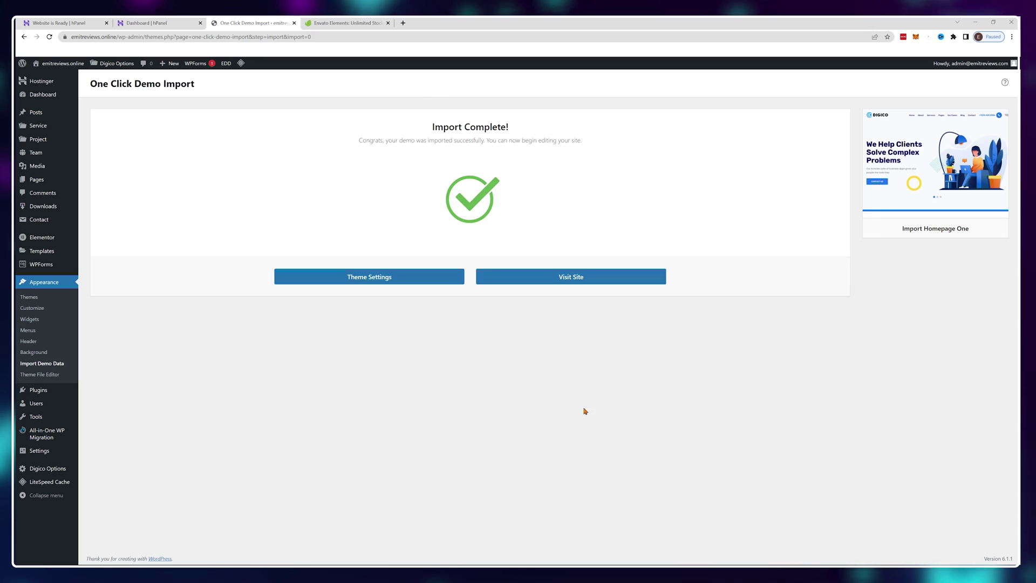
Step: Visit the live site and scroll through the newly imported Digico homepage
left_click(578, 277)
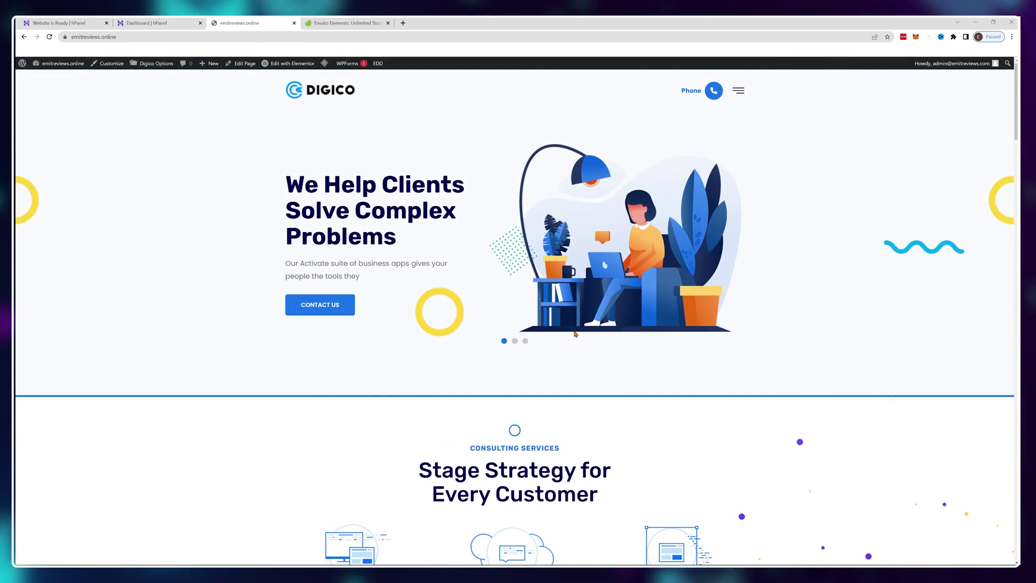
scroll(604, 313, "down", 9)
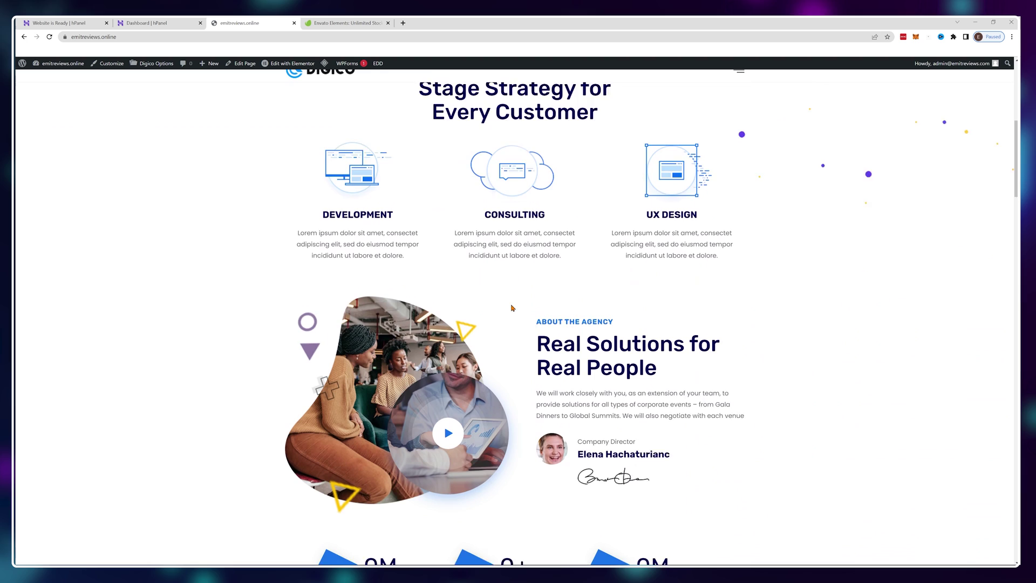
scroll(533, 319, "down", 3)
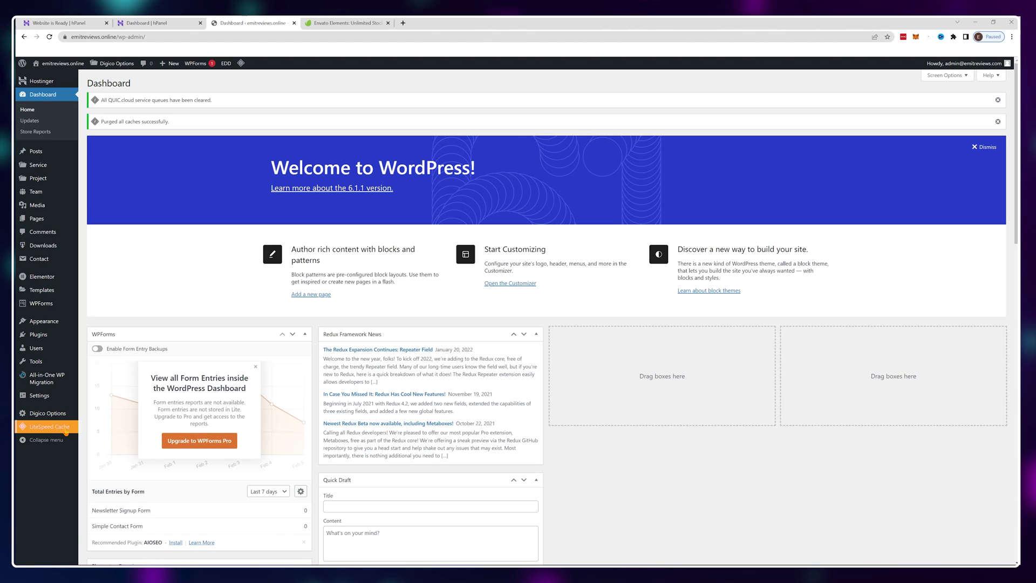
Step: Request a LiteSpeed Cache domain key until approved, then bring up the Configuration Presets page
mouse_move(64, 430)
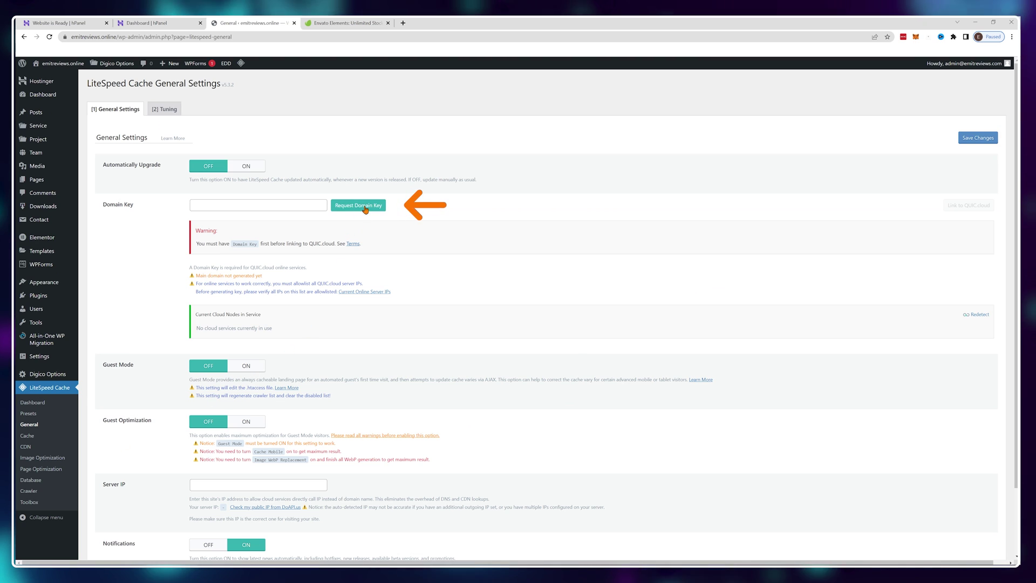
left_click(366, 208)
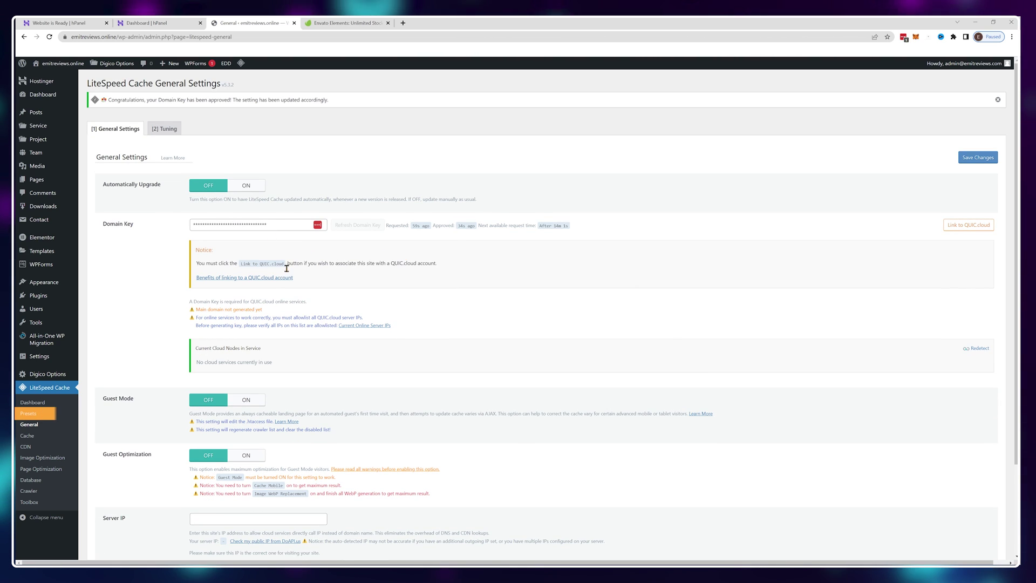
left_click(29, 415)
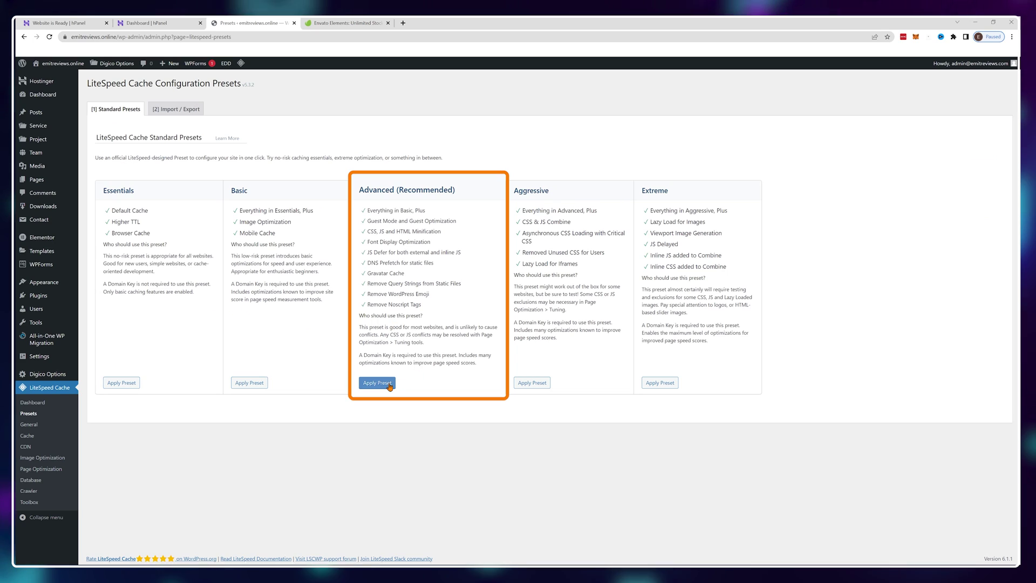
Step: Apply the Advanced (Recommended) cache preset, then replace it with the Basic preset and confirm
left_click(388, 382)
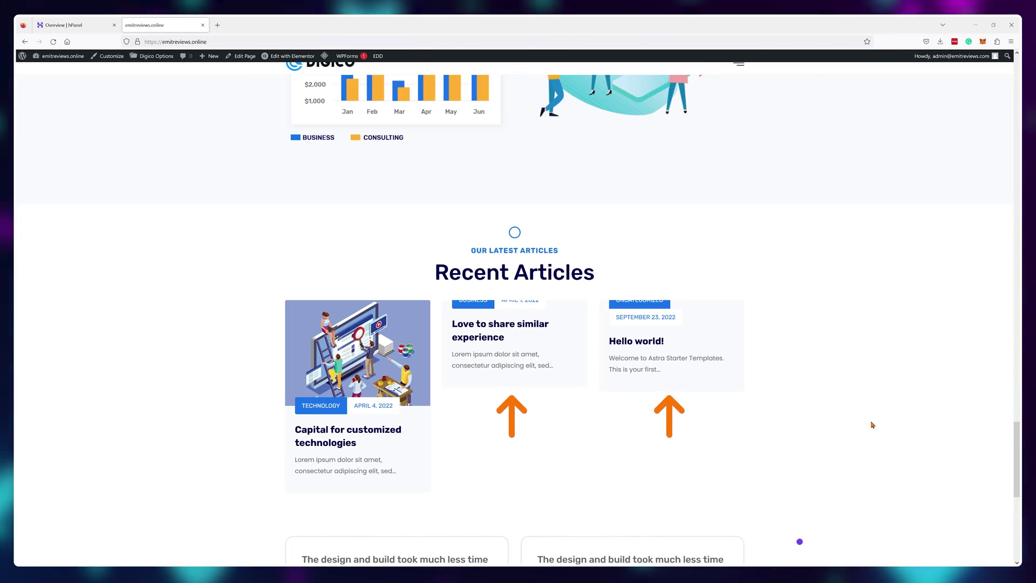
left_click(54, 71)
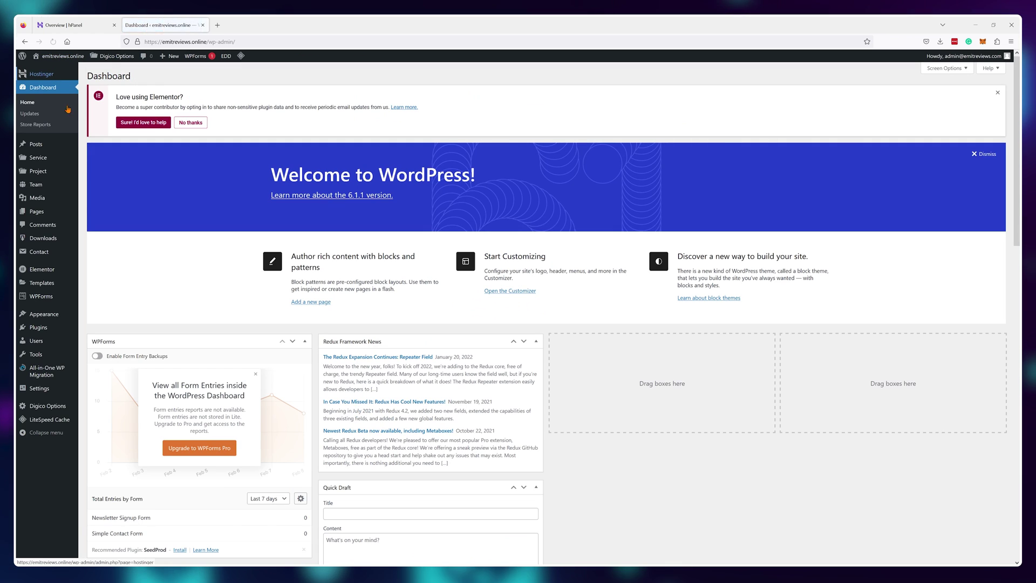
mouse_move(54, 420)
left_click(92, 432)
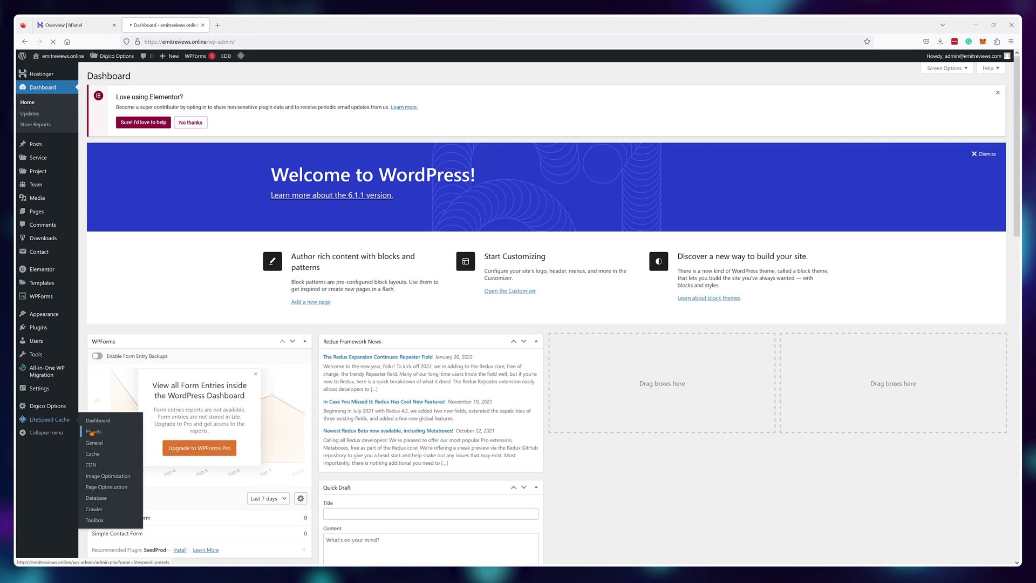
left_click(257, 432)
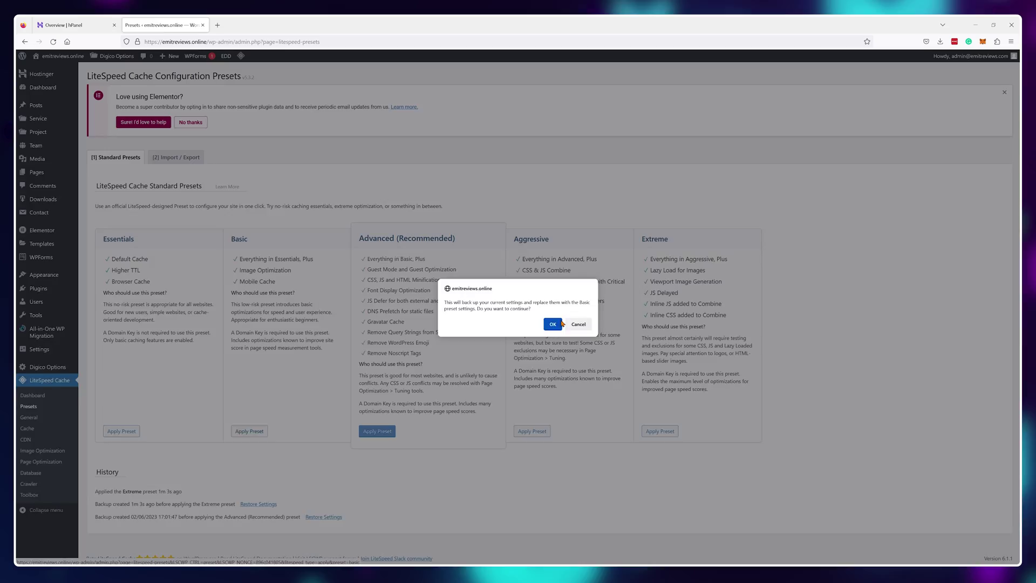
left_click(553, 324)
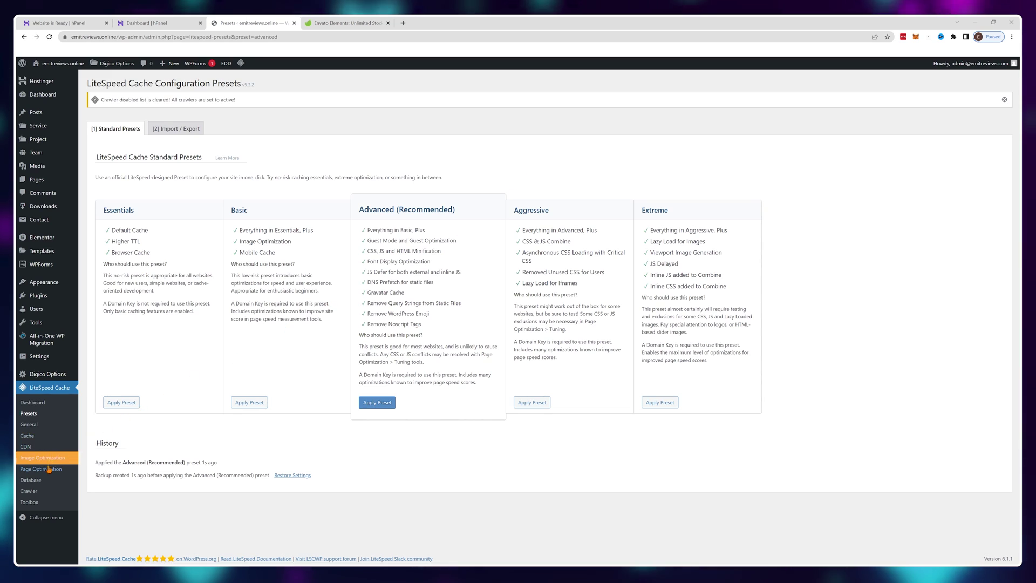
Step: Submit the site's images to LiteSpeed's image optimization service
left_click(48, 460)
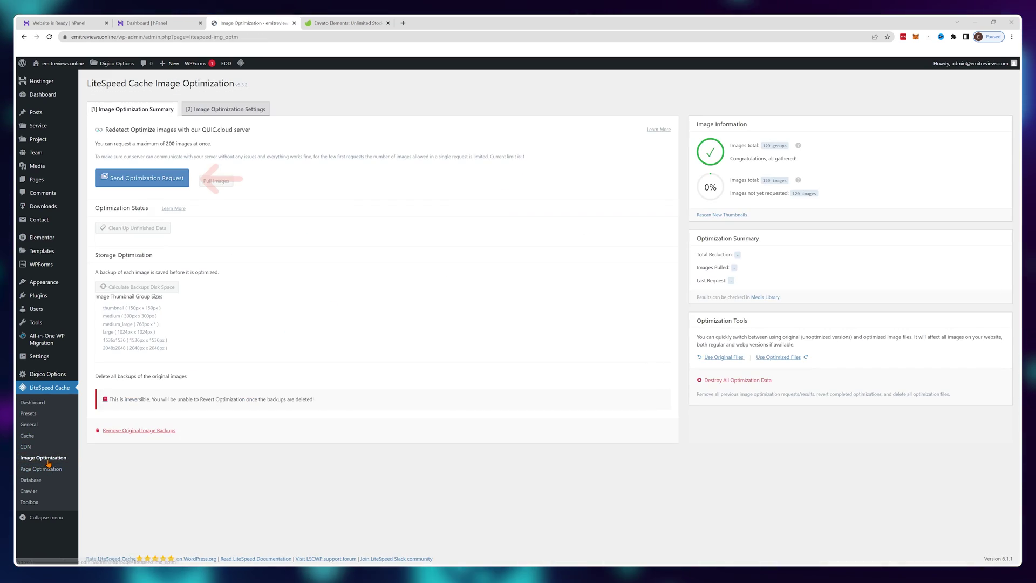
left_click(163, 182)
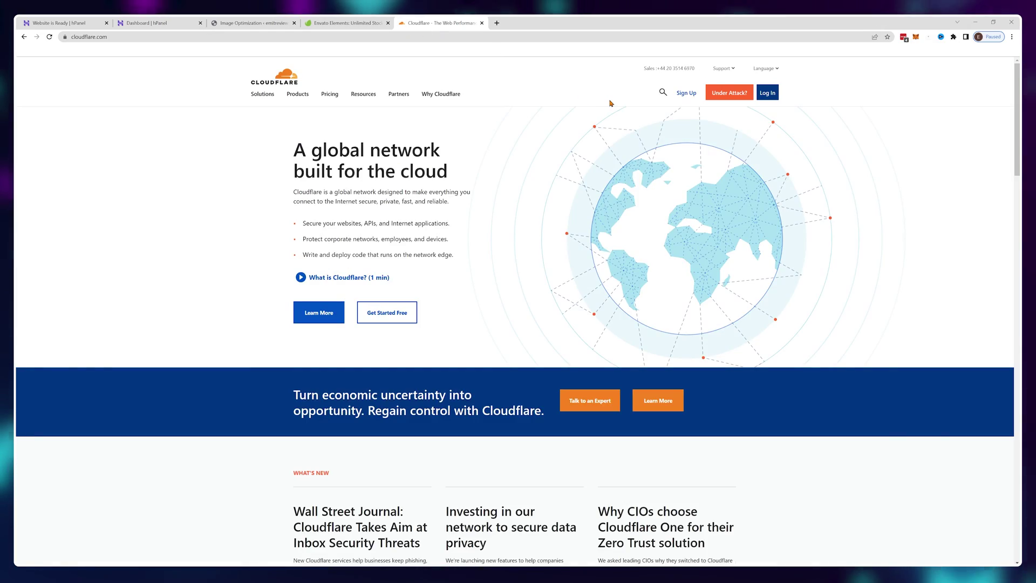
Step: Create a Cloudflare account and start adding a website to protect
left_click(681, 94)
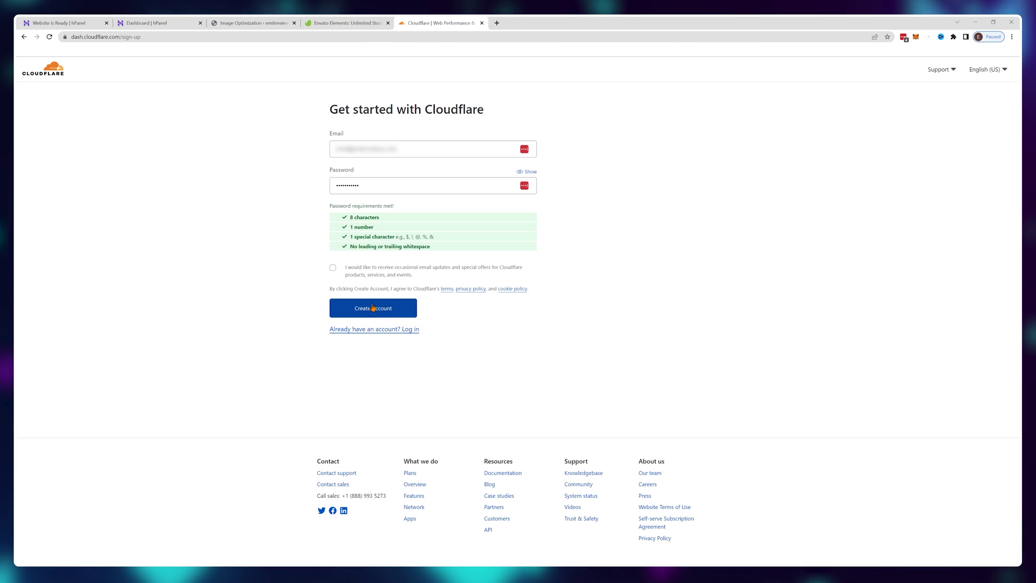
left_click(373, 308)
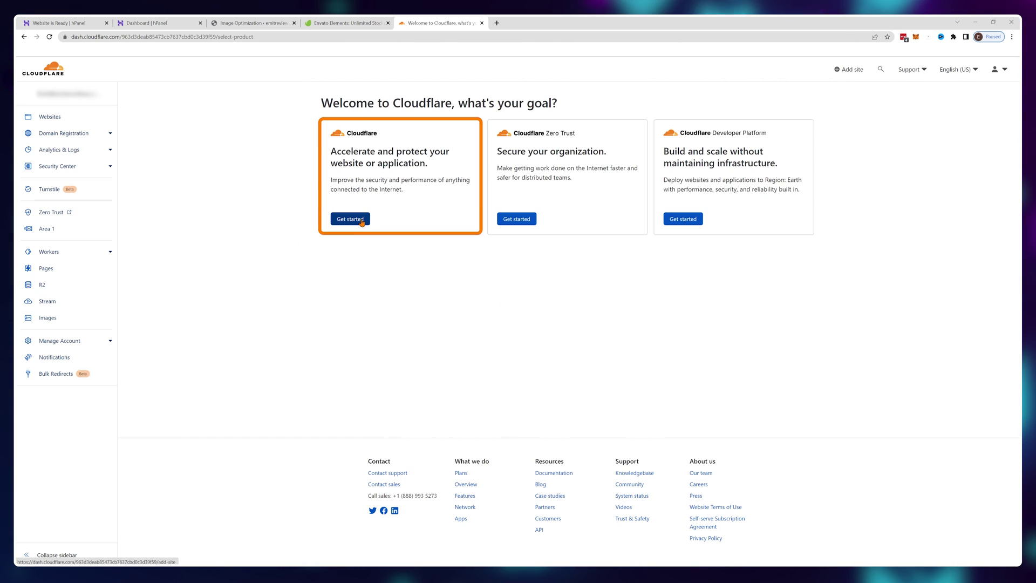
left_click(361, 220)
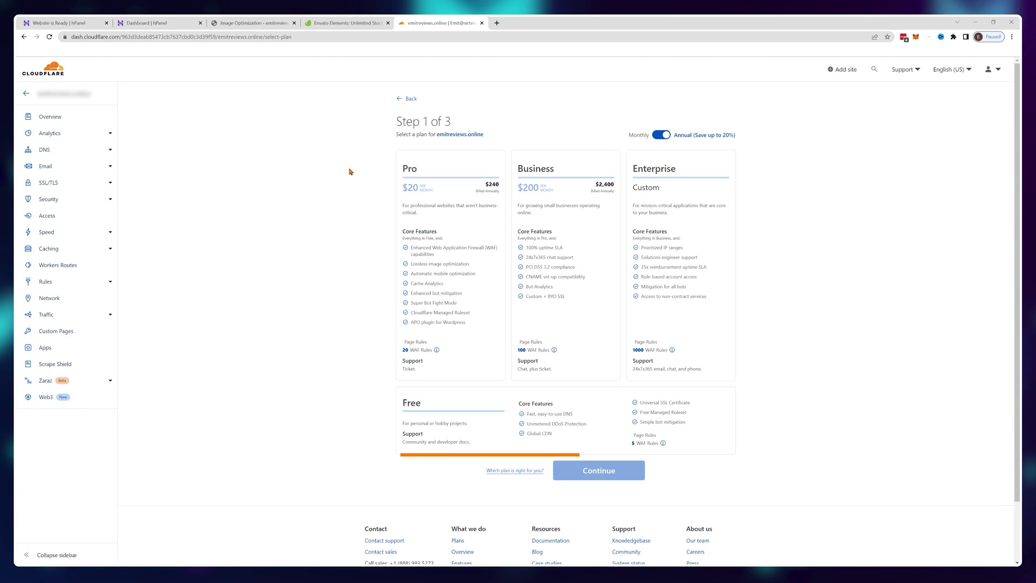
Step: Choose the Free plan for emitreviews.online and accept its scanned DNS records
left_click(599, 417)
left_click(615, 477)
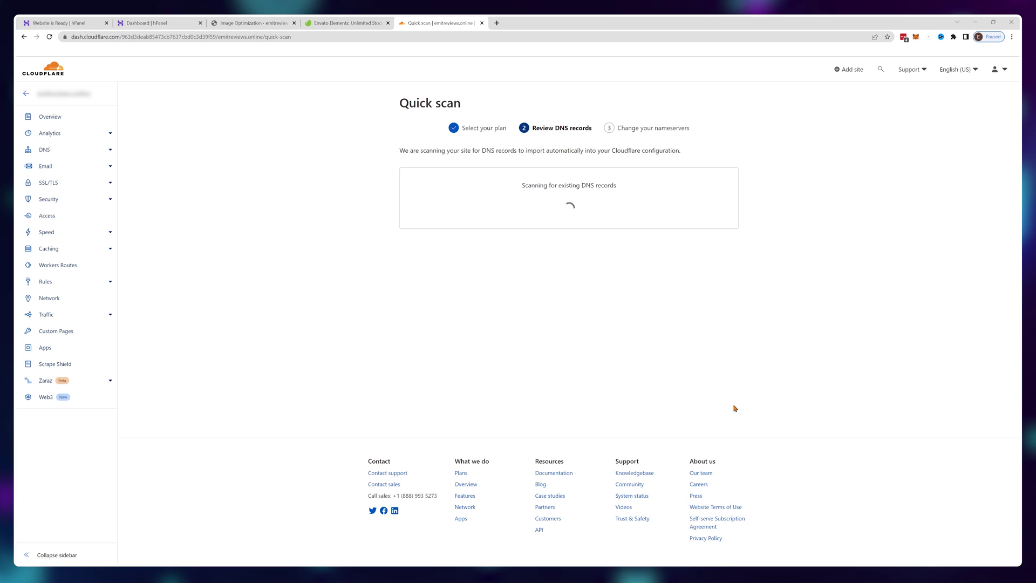
scroll(745, 393, "down", 3)
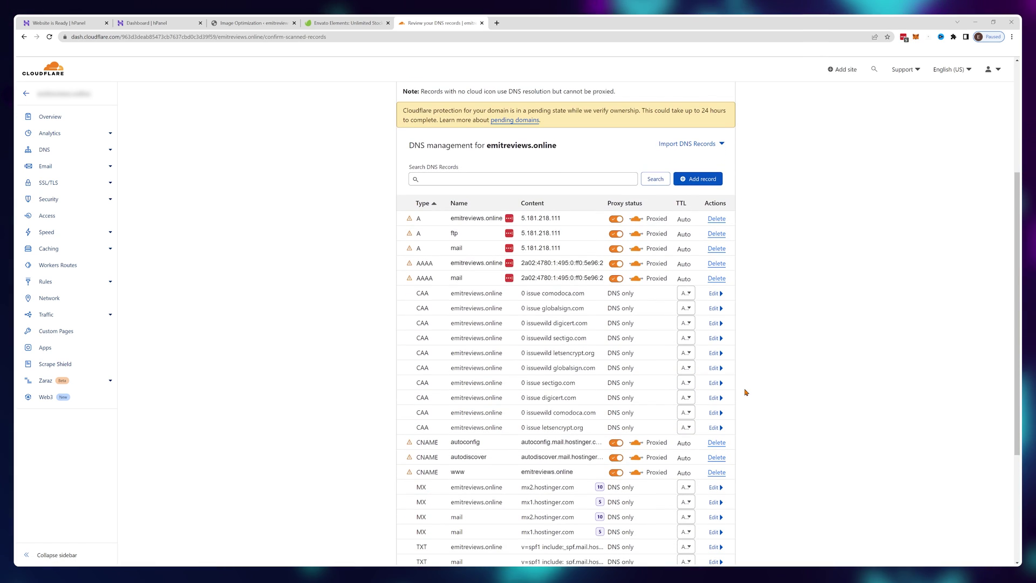
scroll(745, 393, "down", 3)
left_click(438, 442)
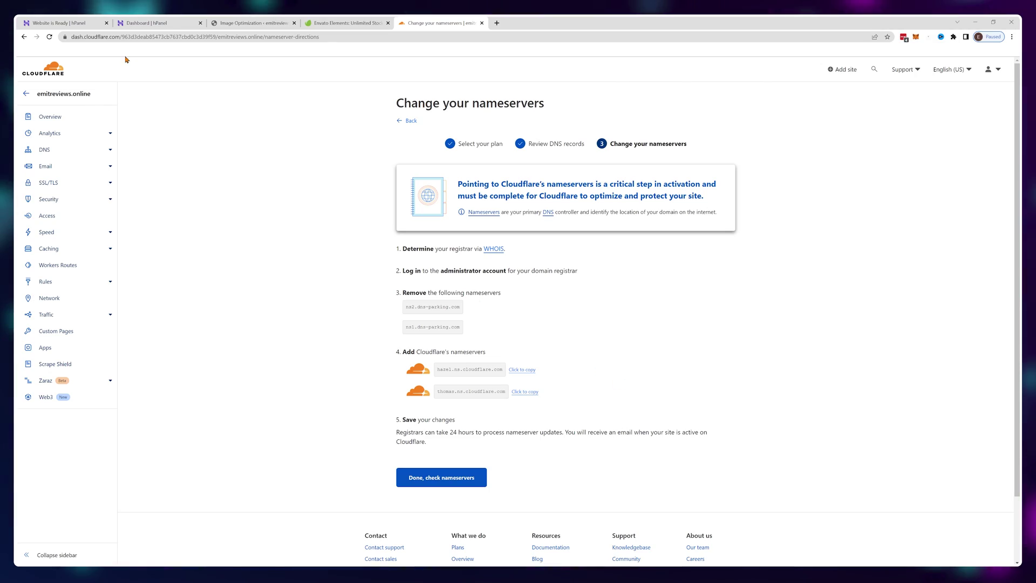
Step: Open the nameserver change form for emitreviews.online under hPanel Domains
left_click(166, 25)
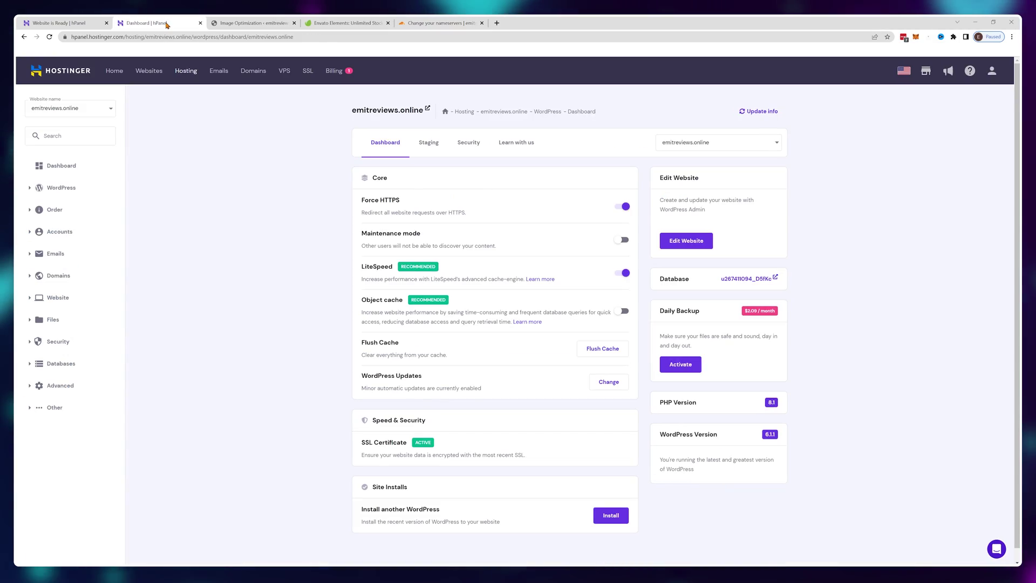
left_click(258, 77)
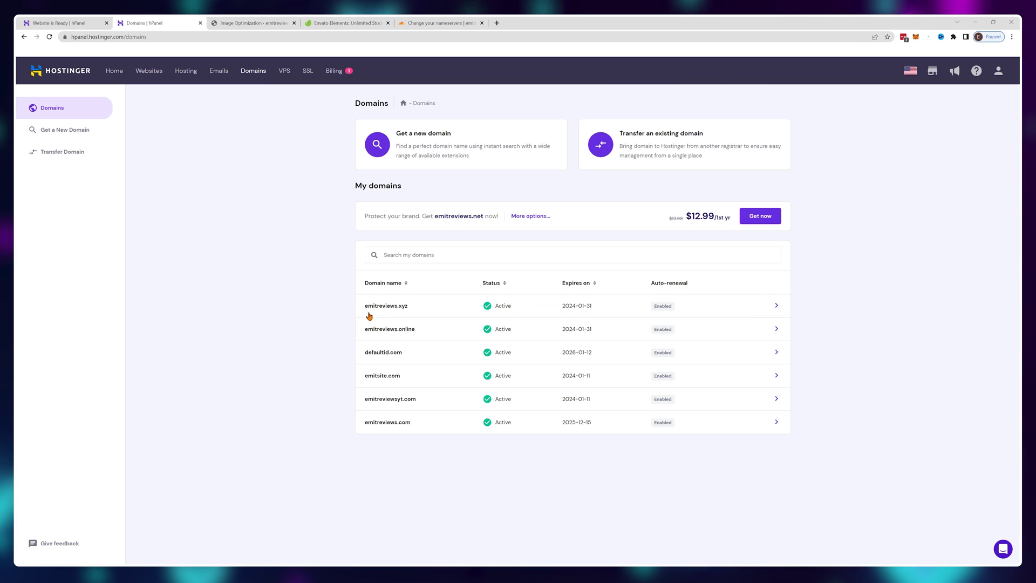
left_click(410, 334)
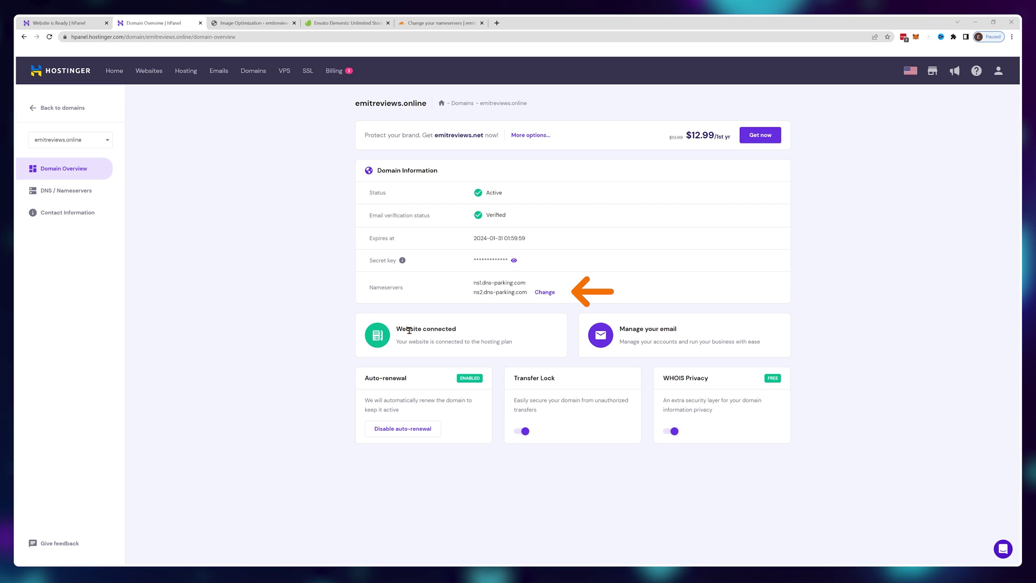
left_click(550, 293)
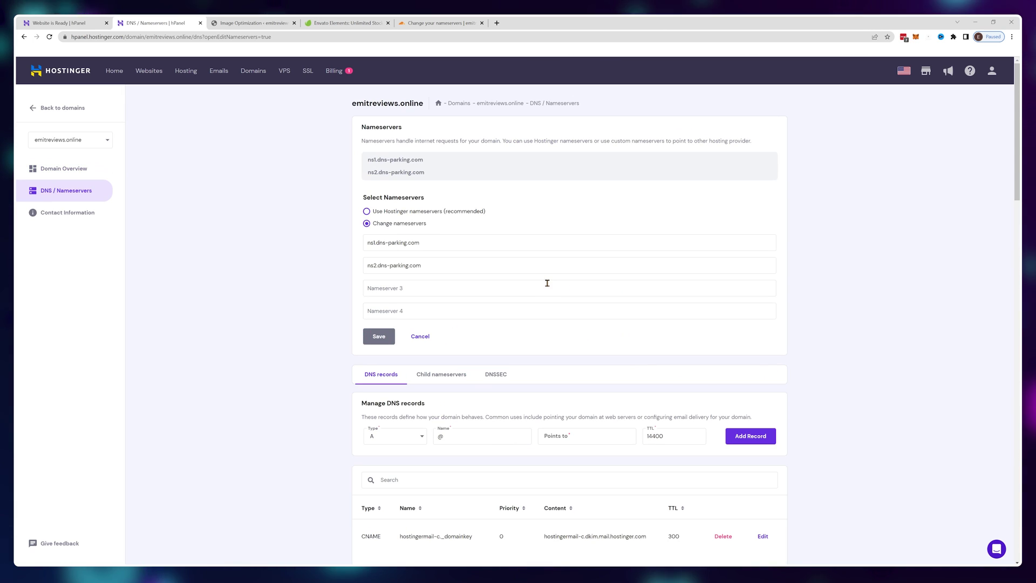
left_click(449, 23)
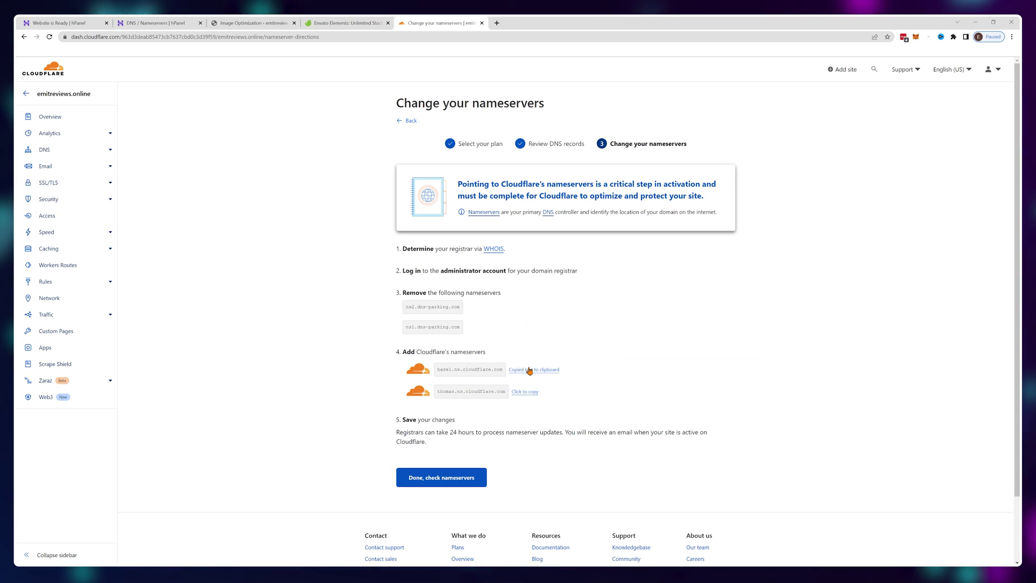
left_click(177, 20)
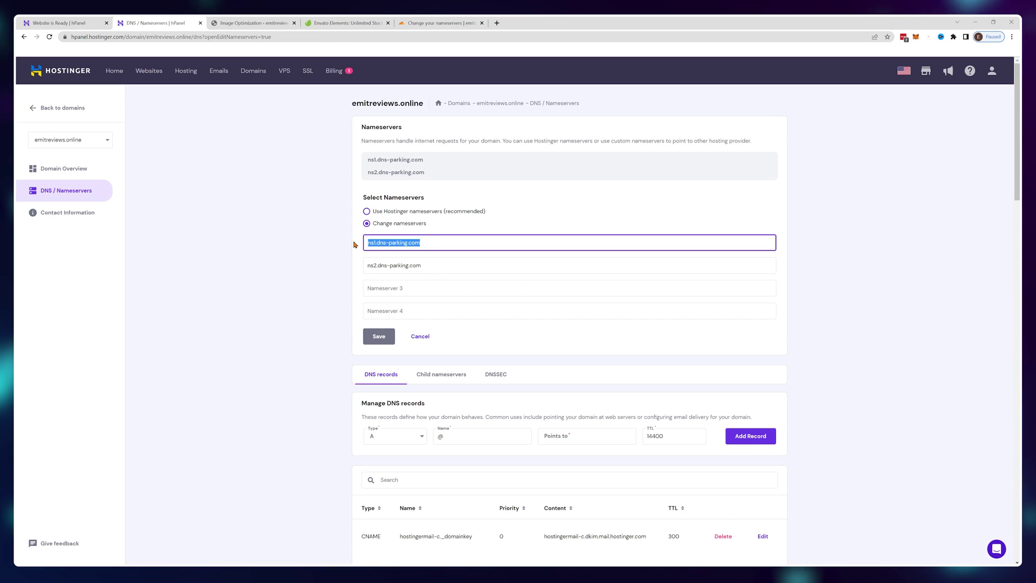
Step: Replace the nameservers with hazel.ns.cloudflare.com and thomas.ns.cloudflare.com
left_click(430, 280)
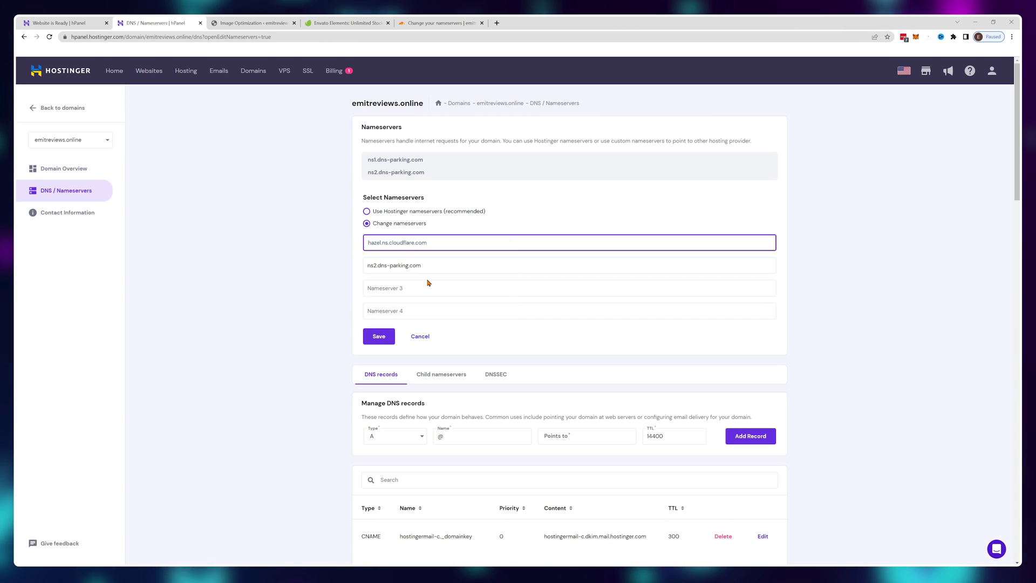
left_click(425, 26)
left_click(532, 393)
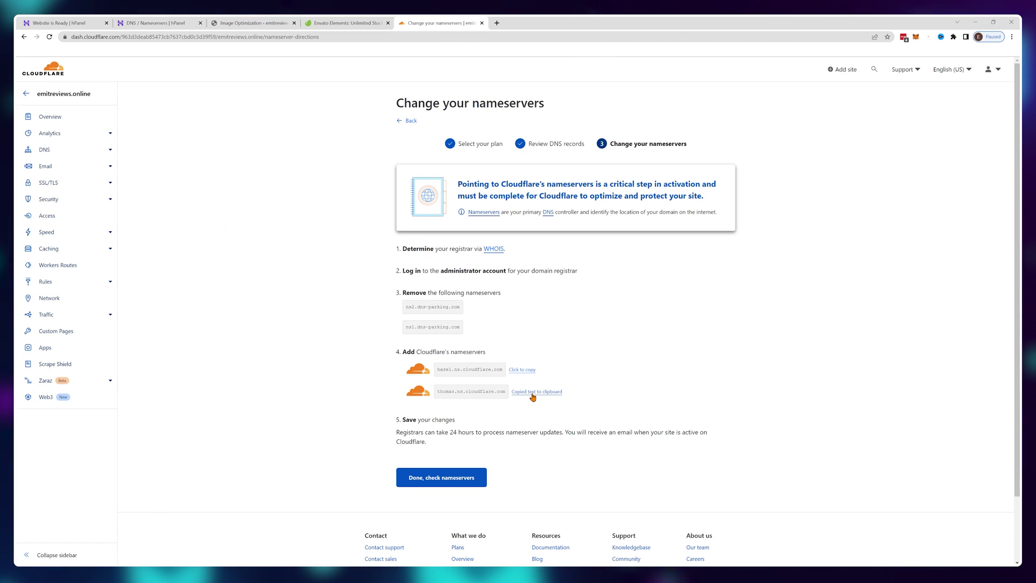
left_click(166, 21)
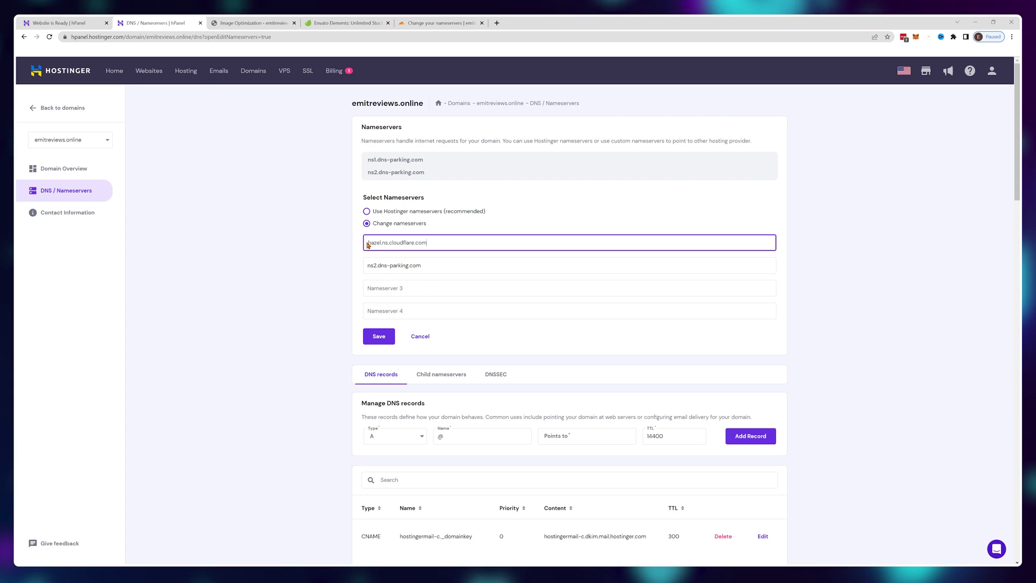
left_click_drag(429, 265, 355, 266)
right_click(362, 266)
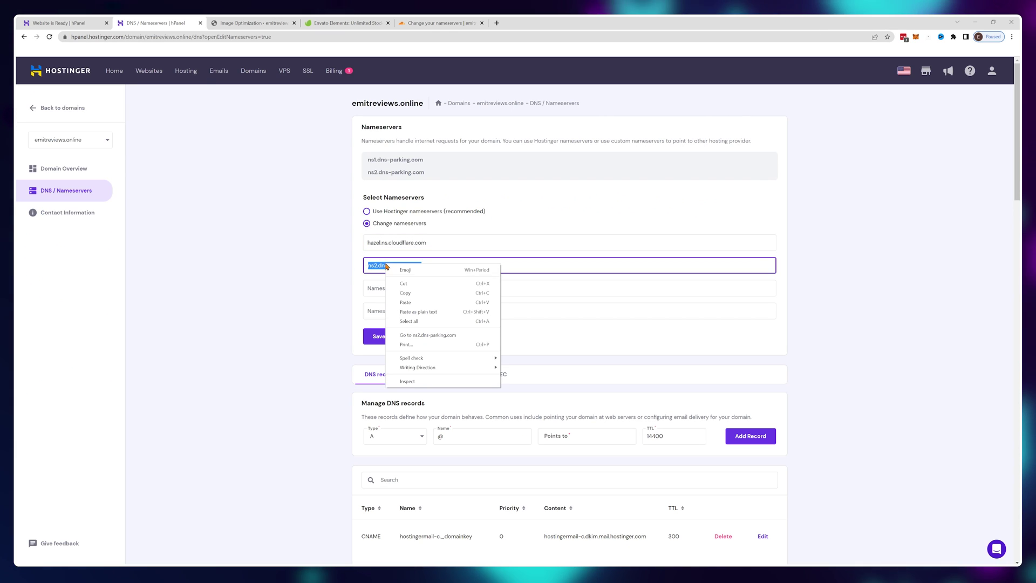
left_click(402, 303)
left_click(341, 306)
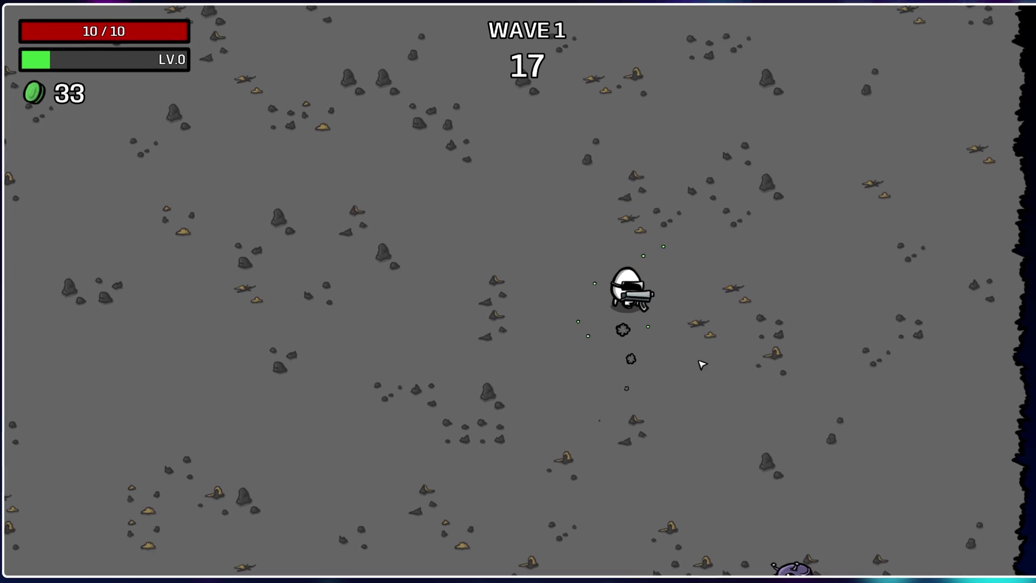
Step: Play the Brotato game while the Cloudflare nameserver change propagates
key("d")
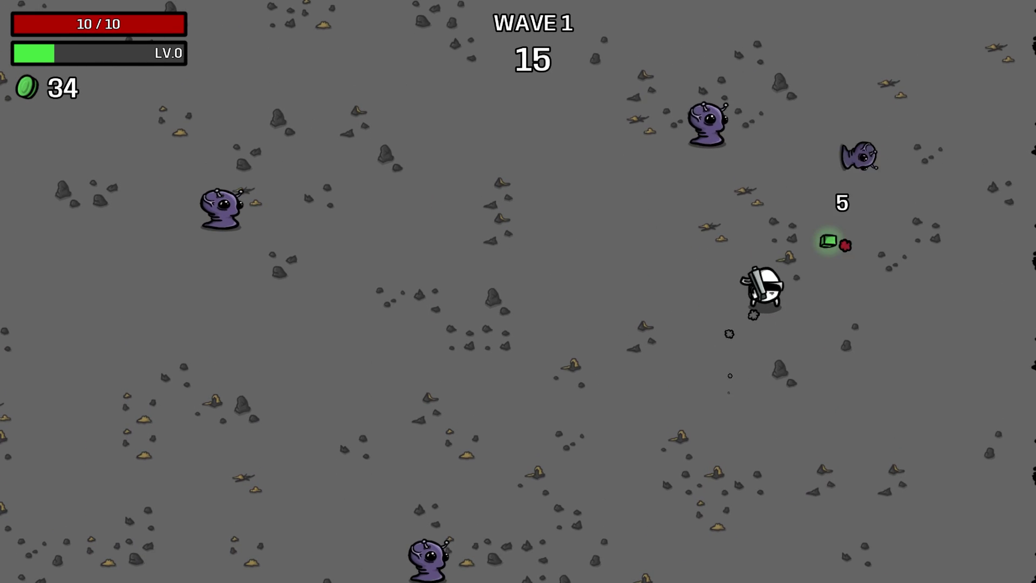
key("a")
key("w")
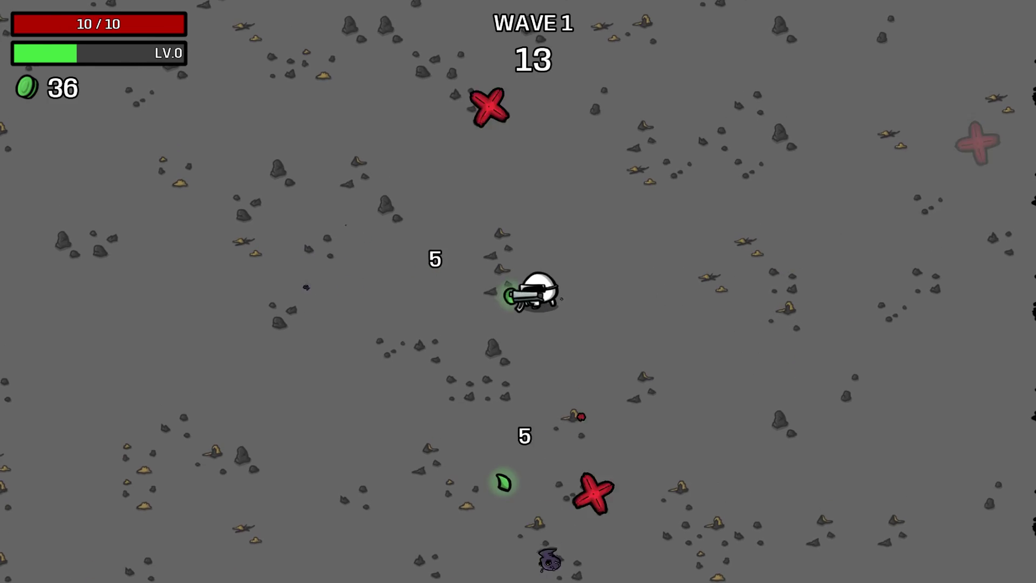
key("s")
key("a")
key("d")
key("s")
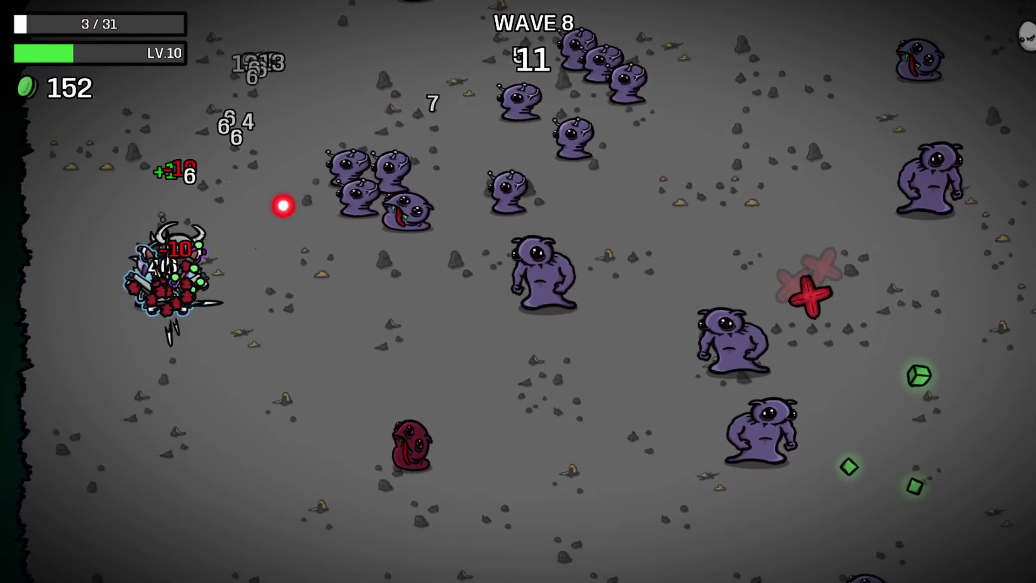
key("s")
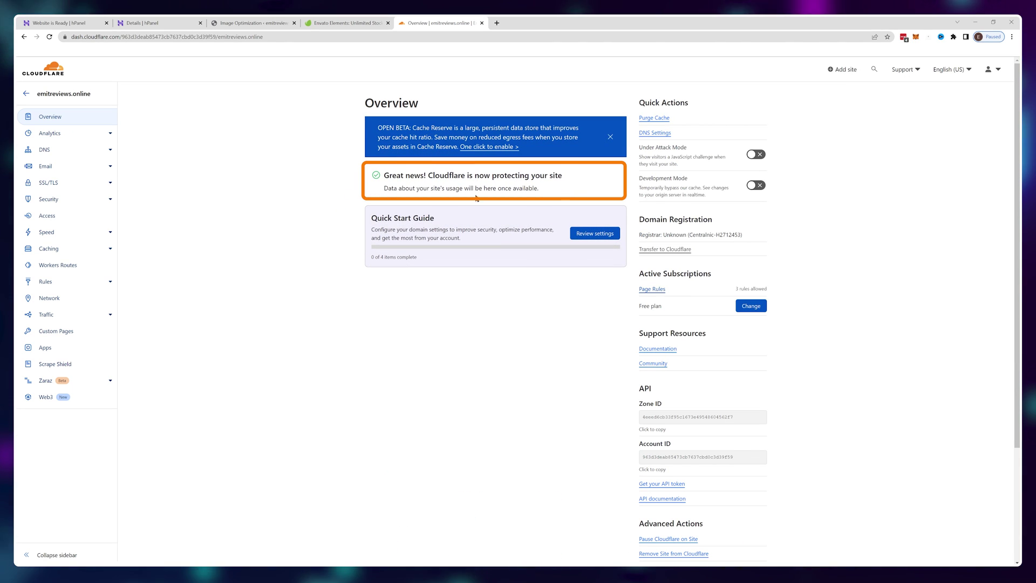
Step: Refresh LiteSpeed Image Optimization to show all 120 images requested and pulled
left_click(252, 23)
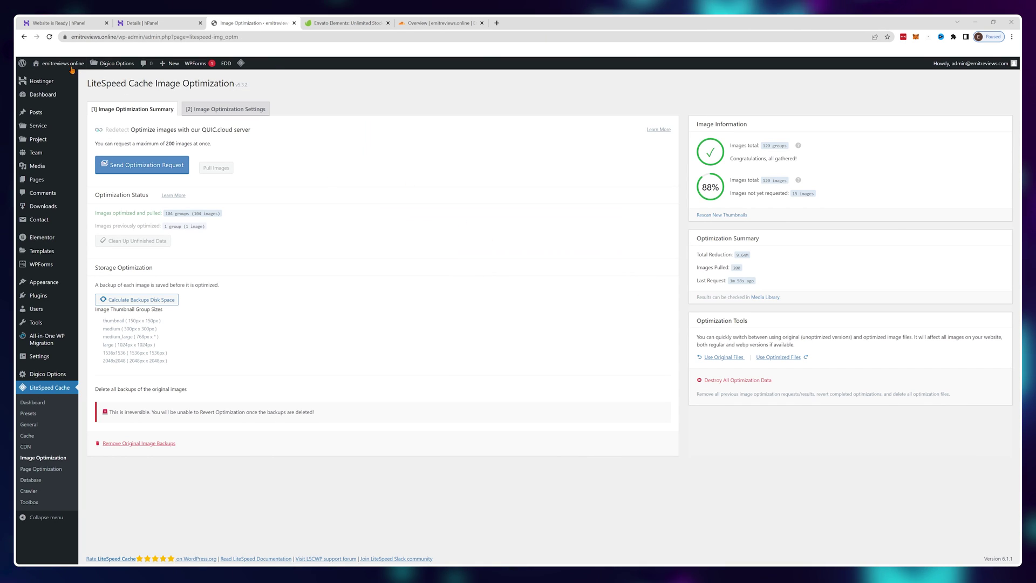
key("F5")
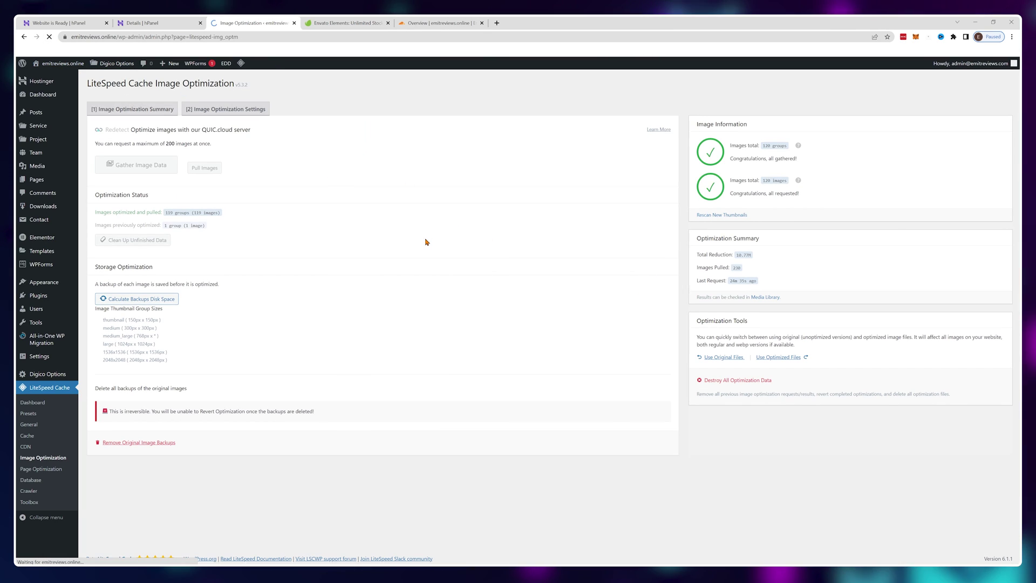